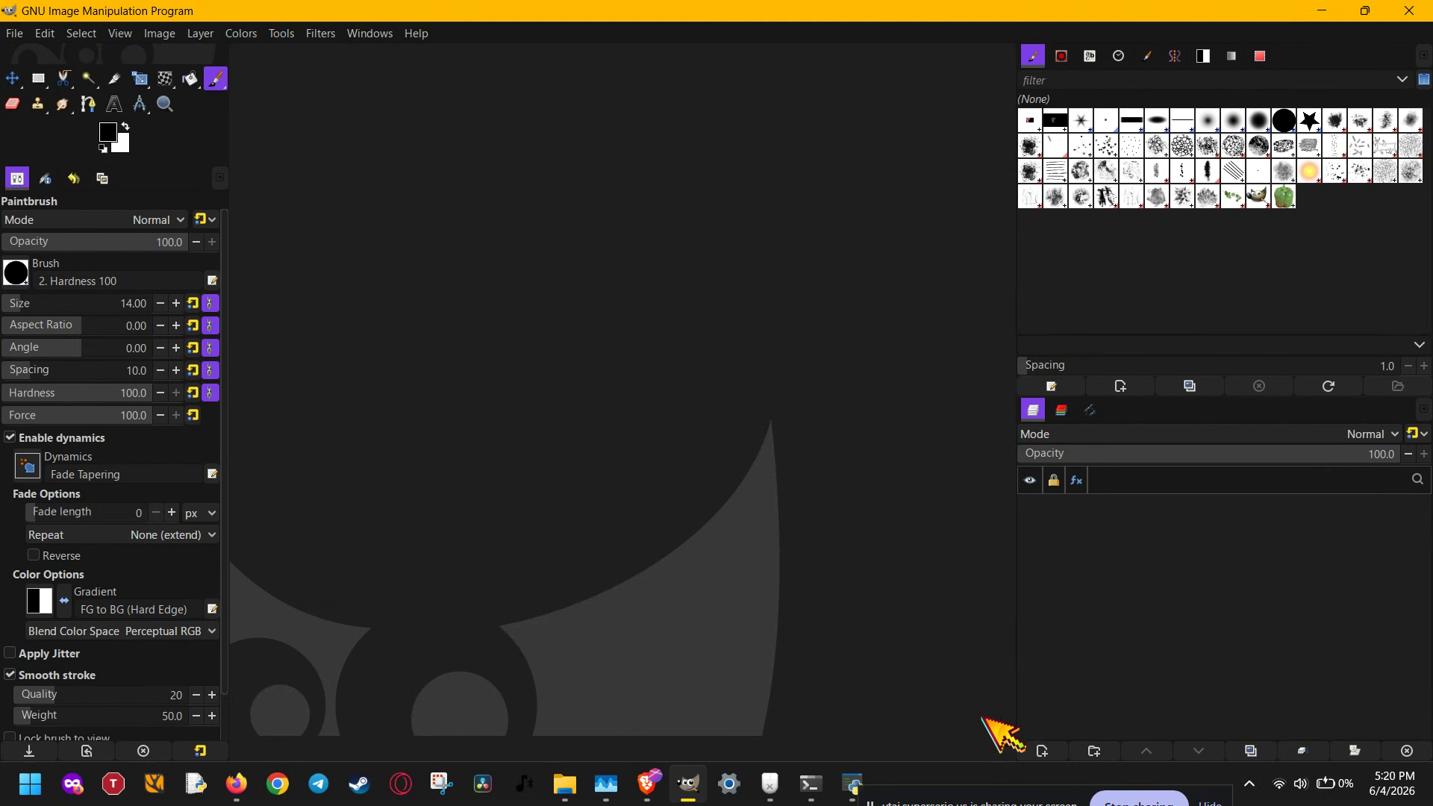
- Create a new image 500 px wide and 500 px high
left_click(15, 34)
left_click(34, 55)
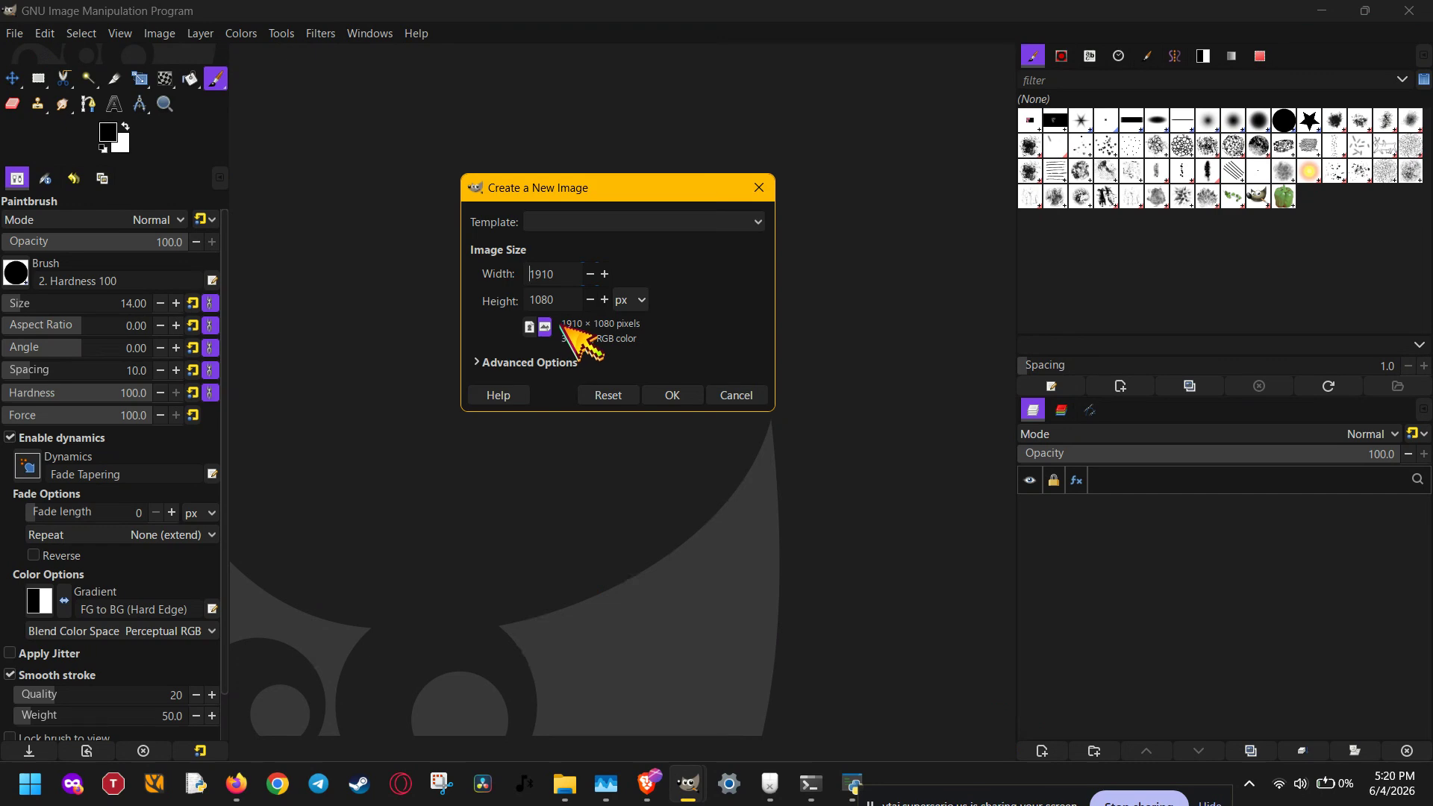
left_click(555, 274)
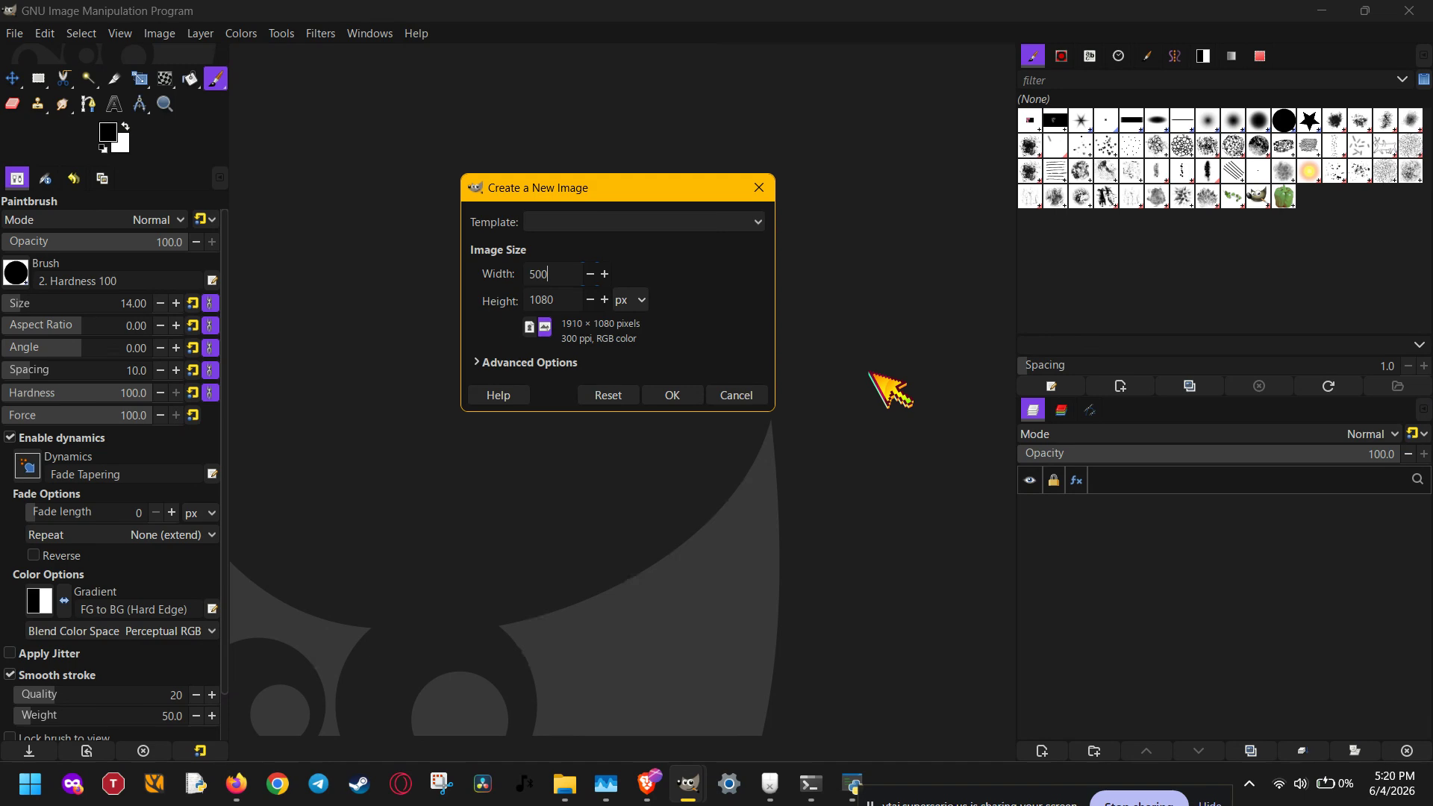
key("Tab")
left_click(673, 397)
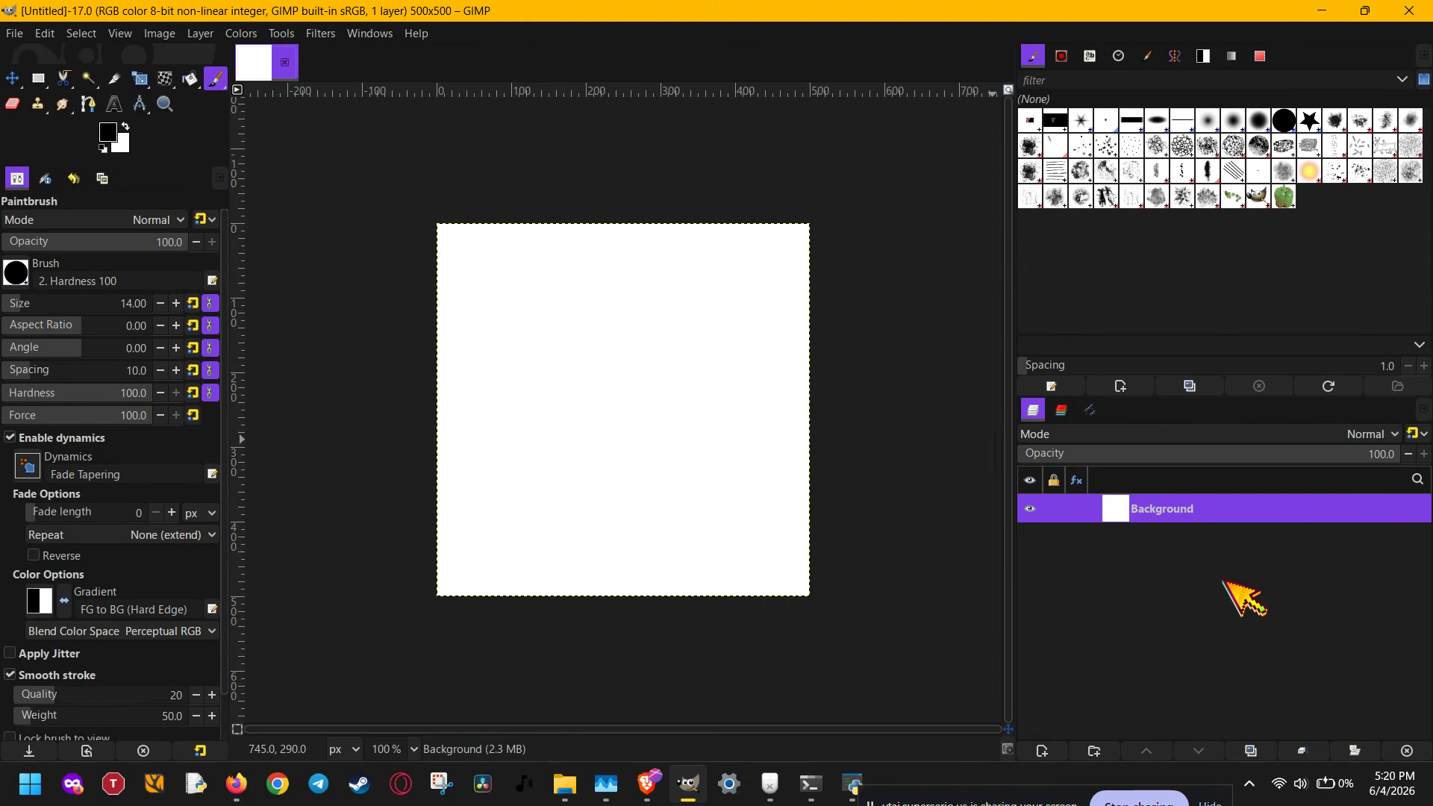
- Delete the white Background layer from the new image
scroll(903, 574, "up", 1)
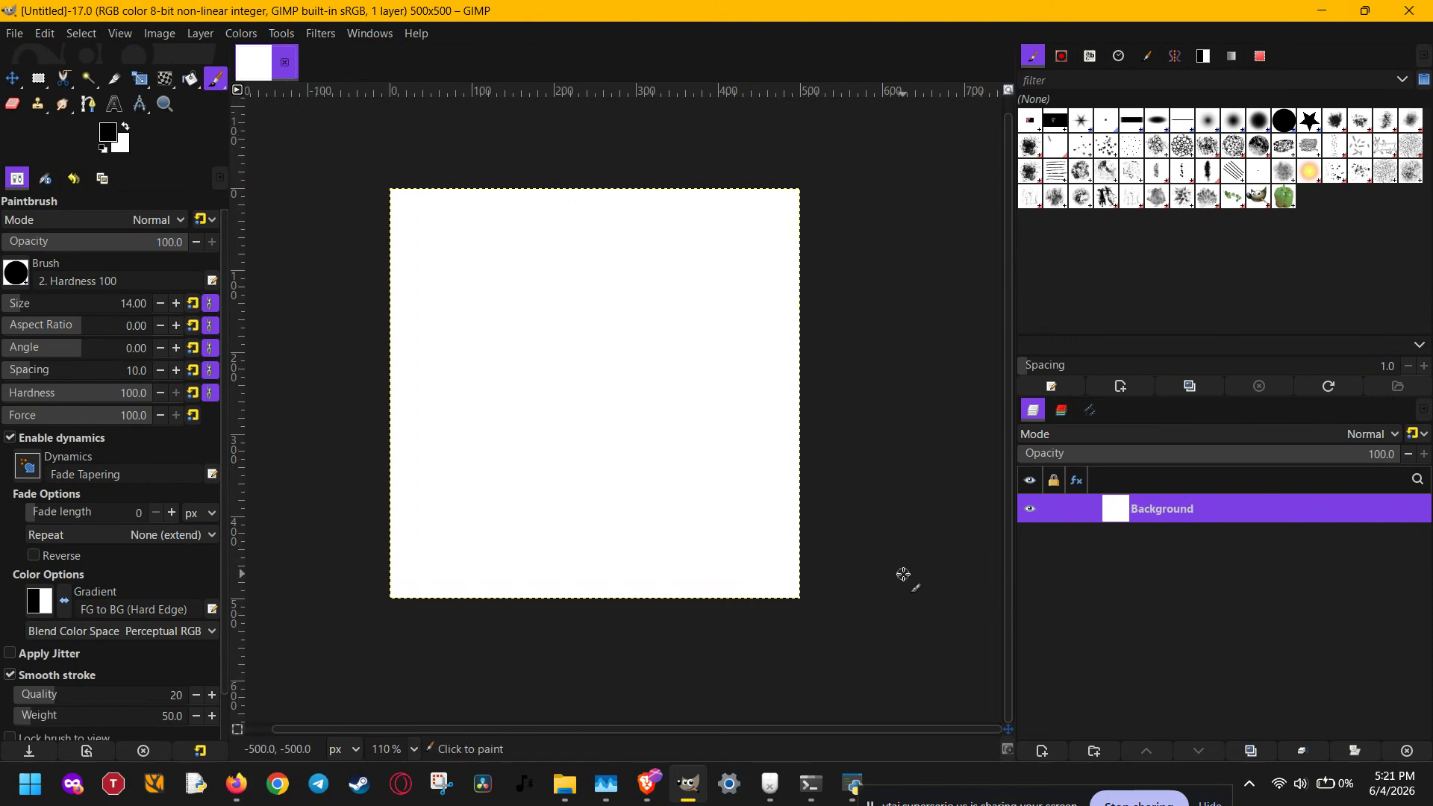
scroll(903, 575, "down", 1)
scroll(903, 575, "up", 4)
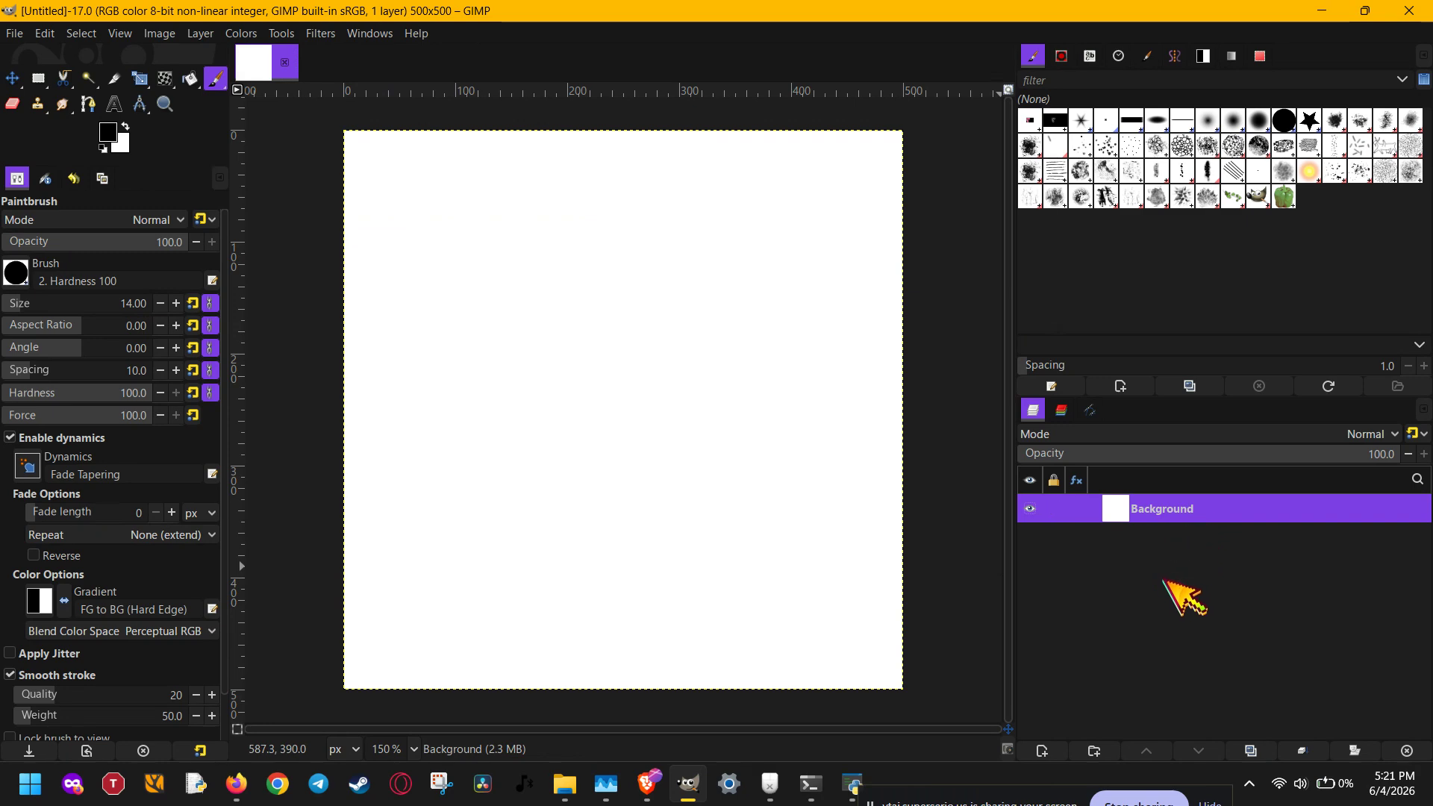
left_click(1407, 750)
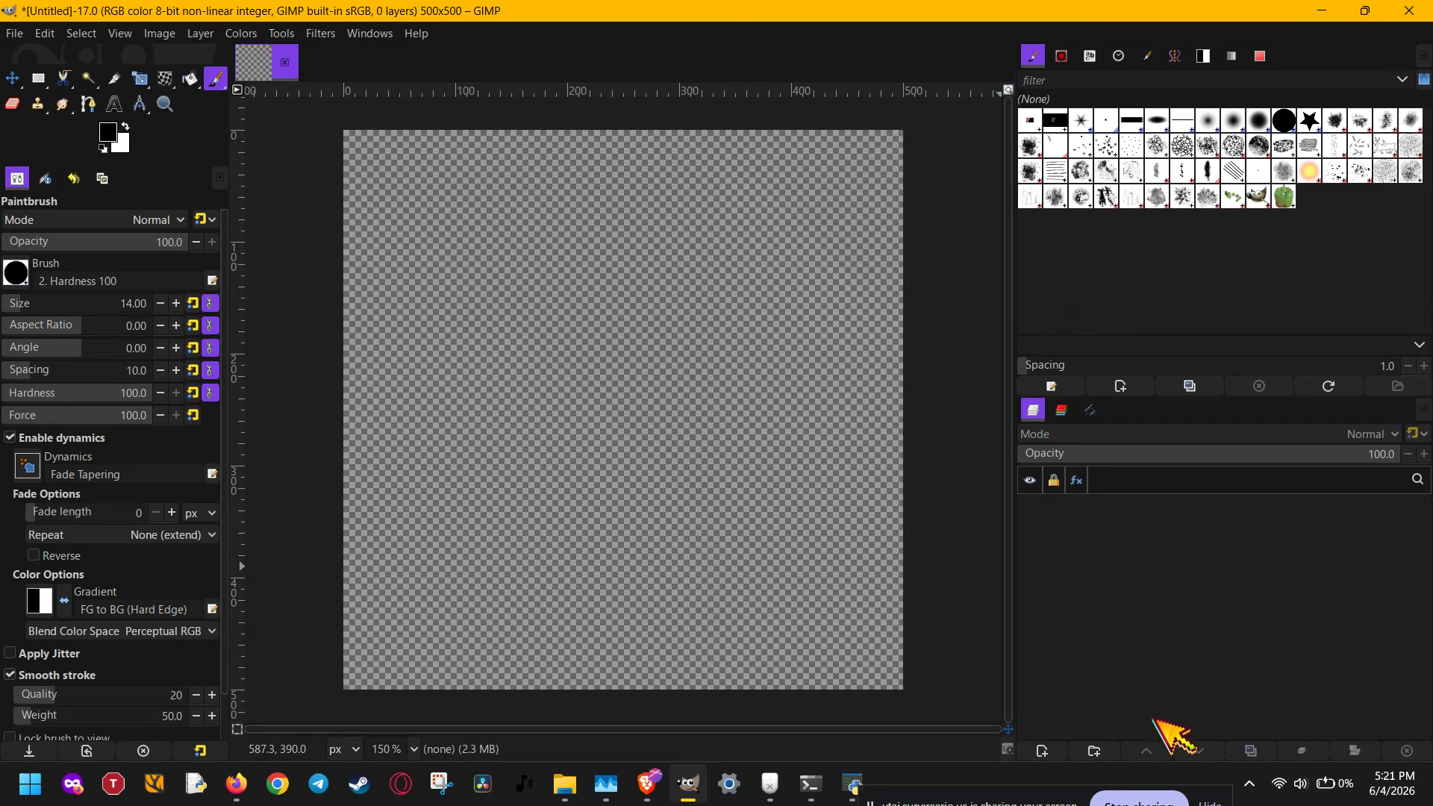
- Add a new layer named "frame" that is filled with Transparency
left_click(1043, 751)
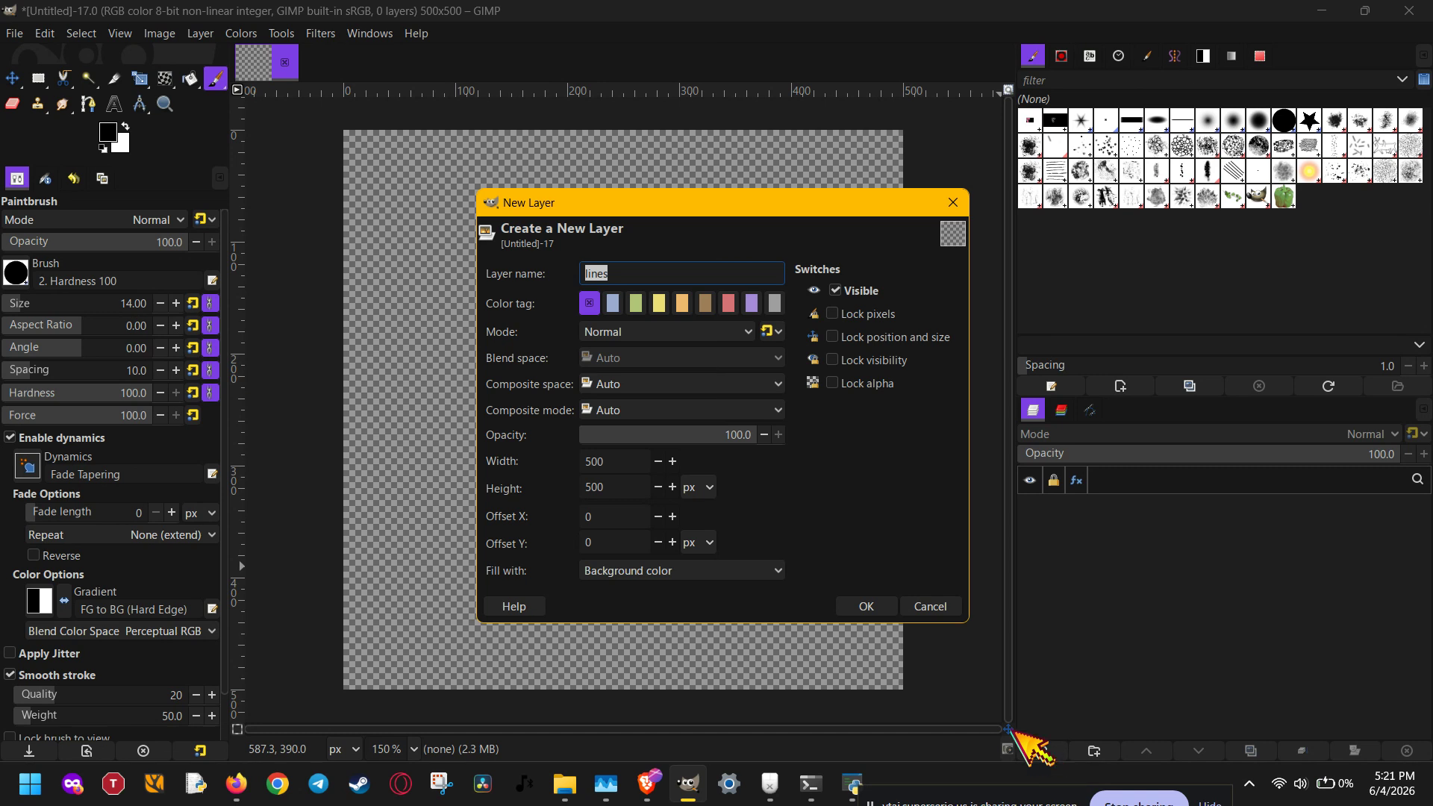
left_click(672, 273)
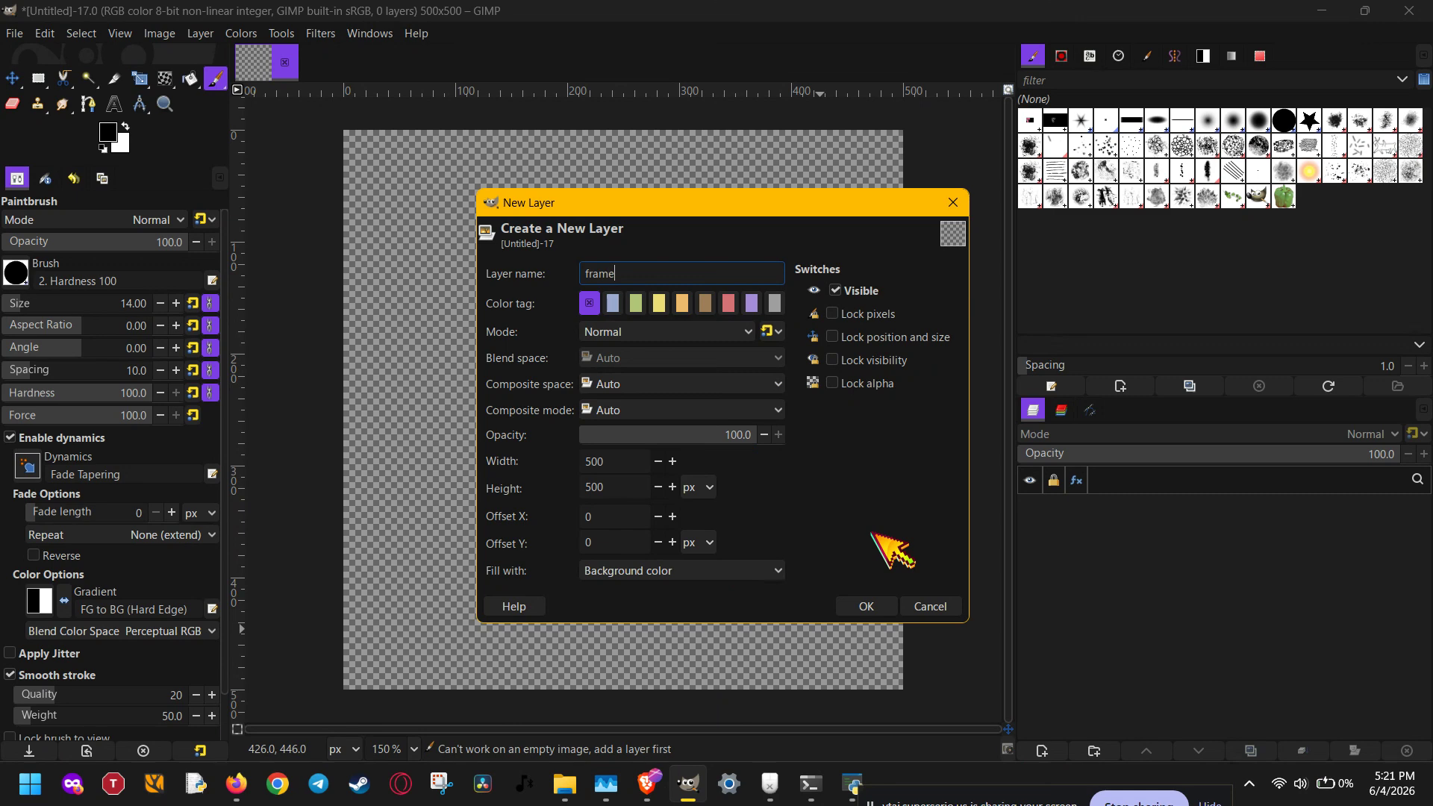
type("frame")
left_click(774, 572)
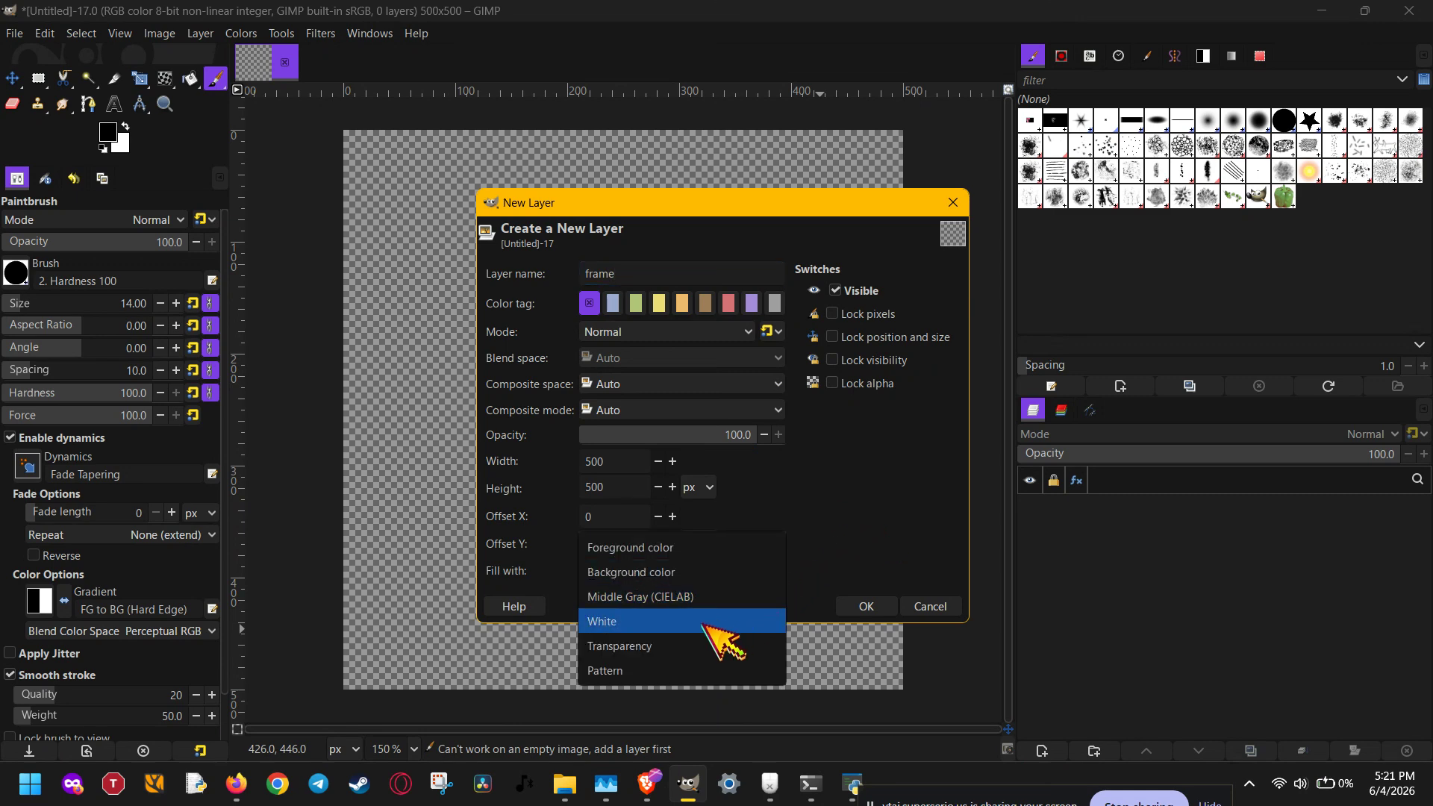
left_click(687, 646)
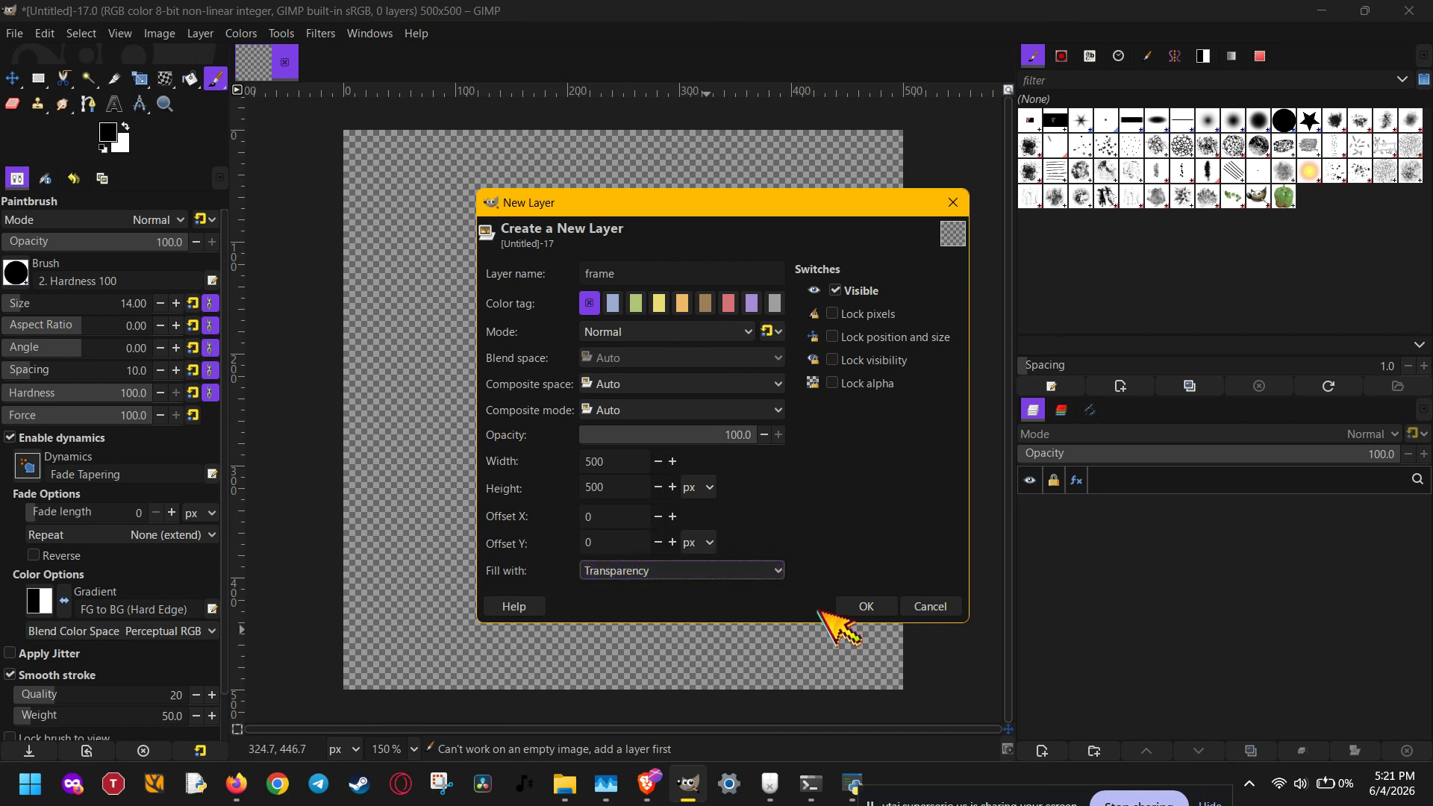
left_click(866, 605)
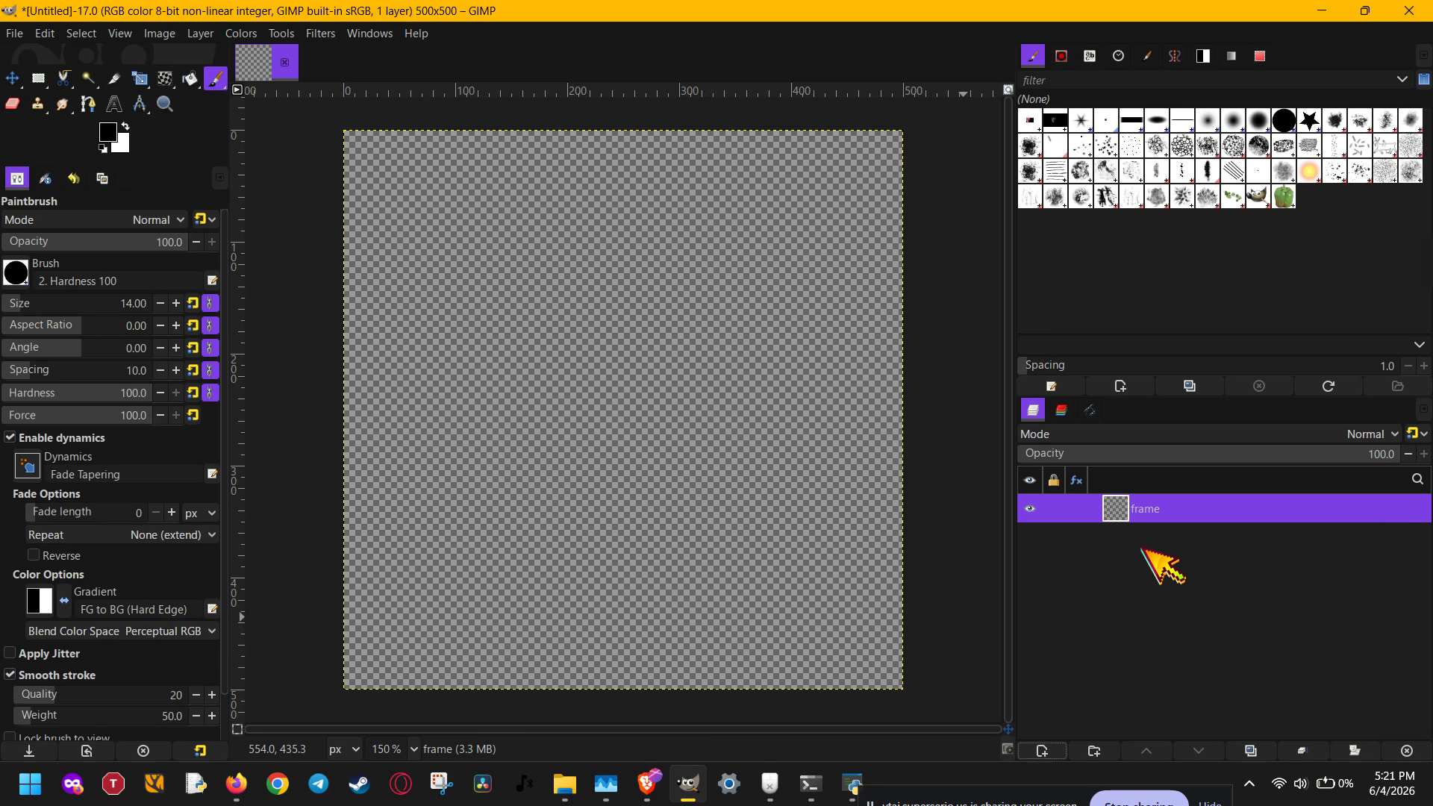
- With the Pencil, draw a vertical stroke about 165 px long on the frame layer and a parallel one beside it on a new transparent layer
key("n")
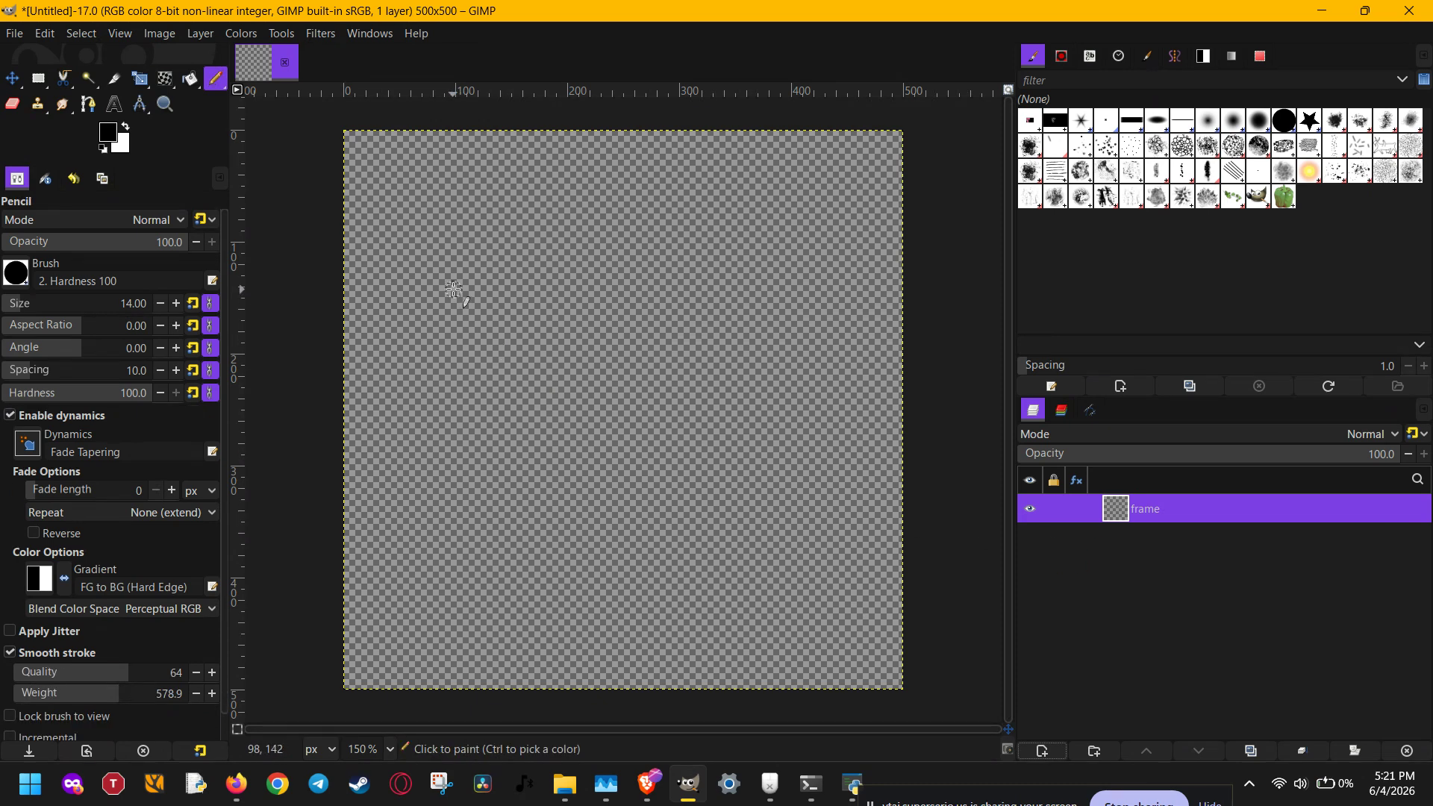
mouse_move(451, 273)
left_mouse_down()
mouse_move(451, 256)
mouse_move(457, 450)
left_mouse_up()
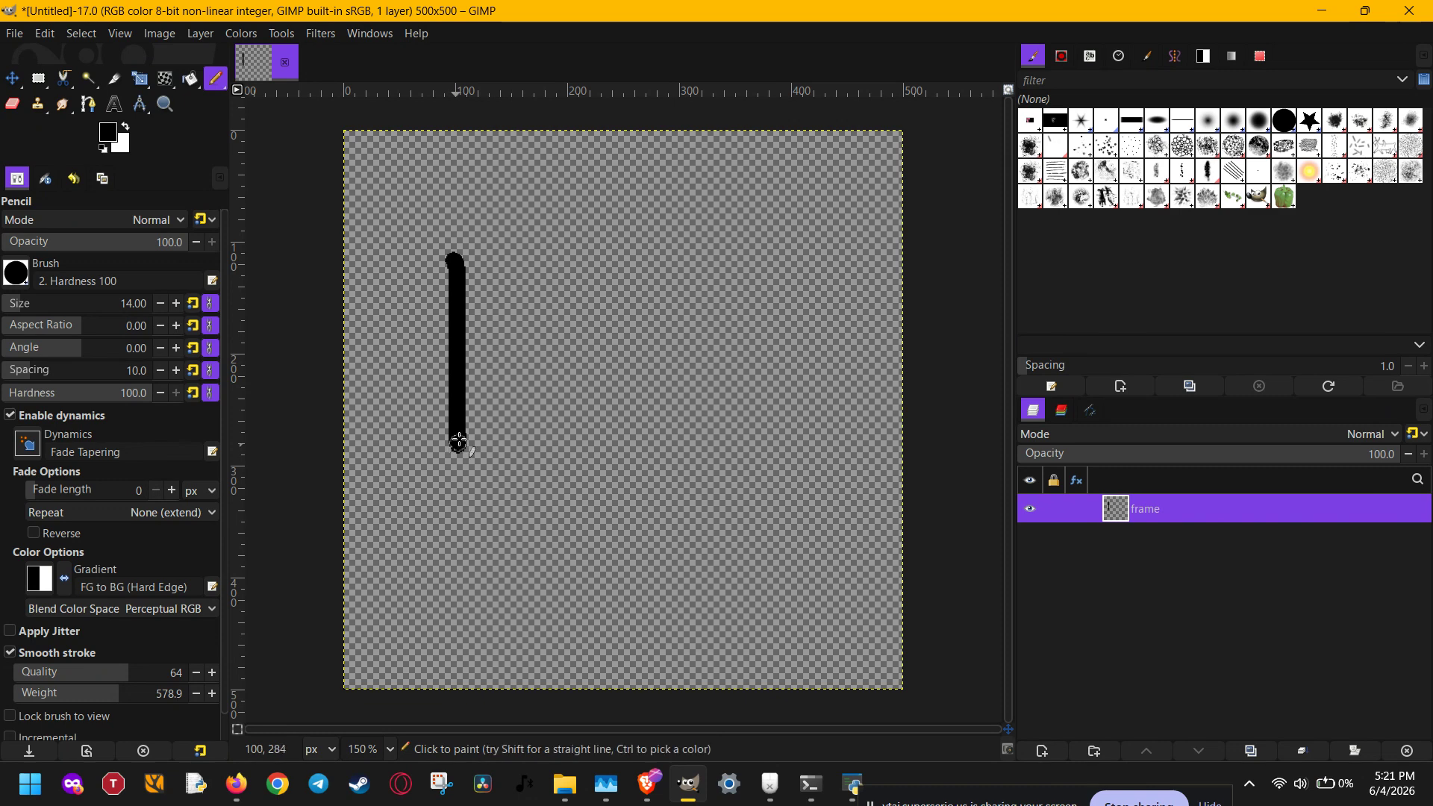
left_click(1042, 750)
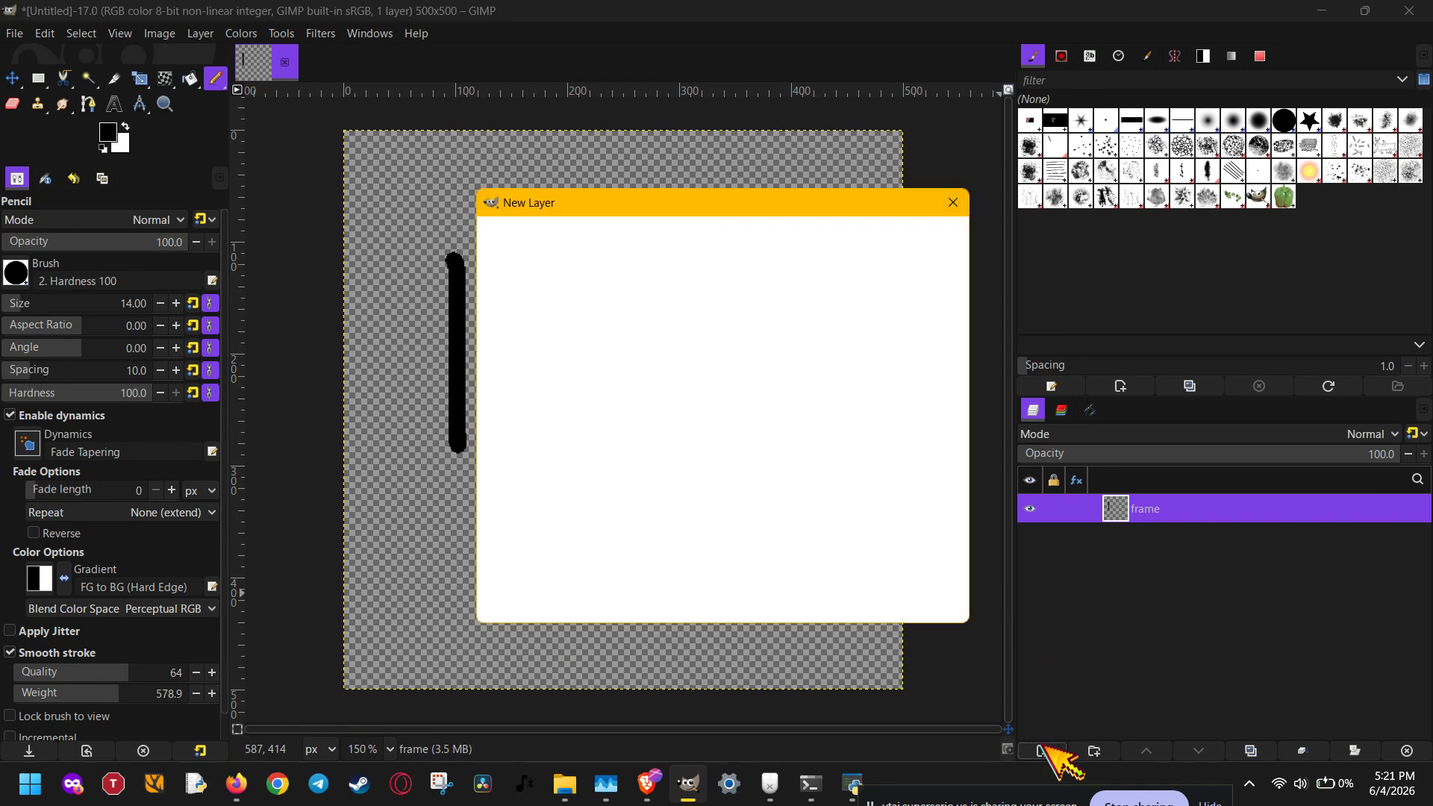
left_click(877, 607)
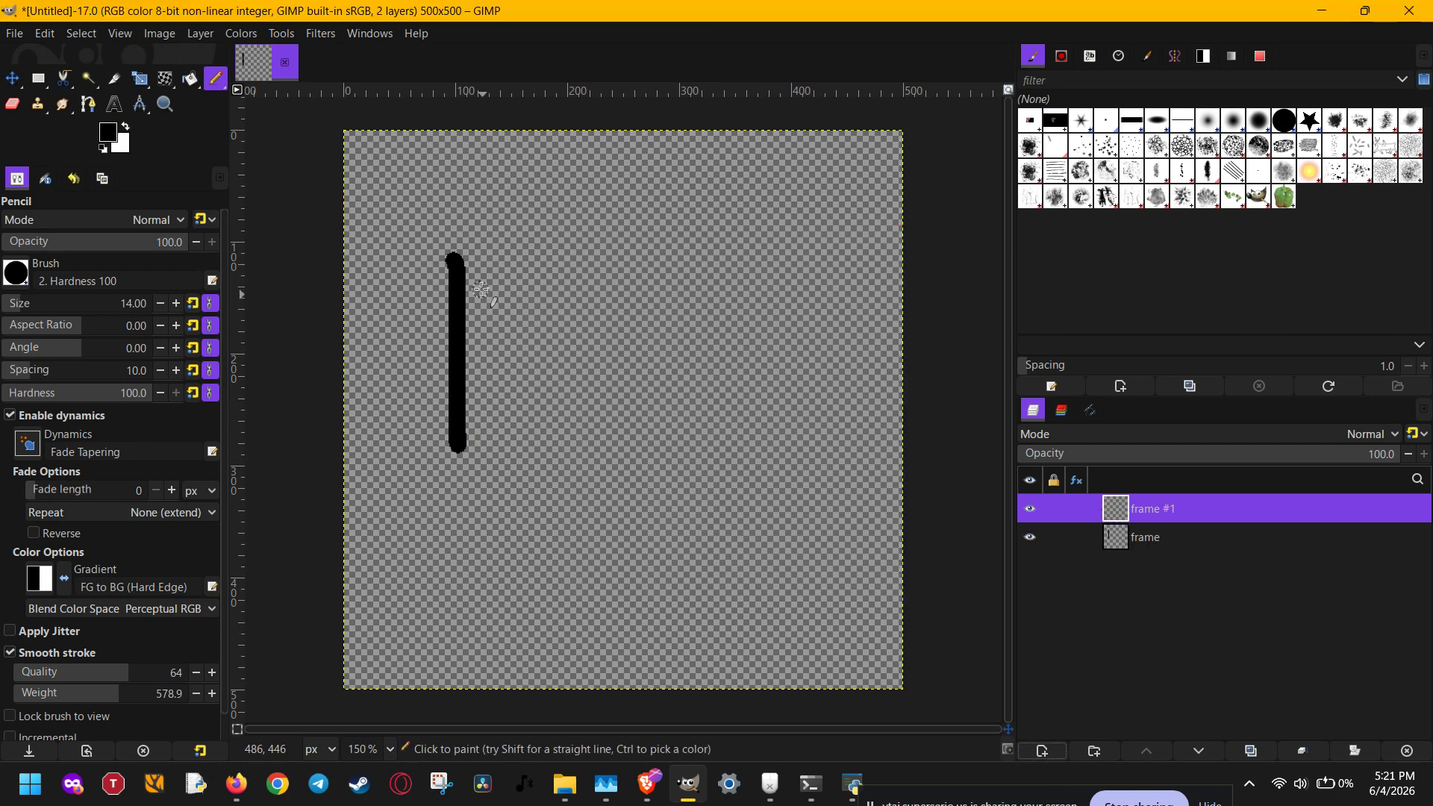
left_click_drag(493, 258, 499, 448)
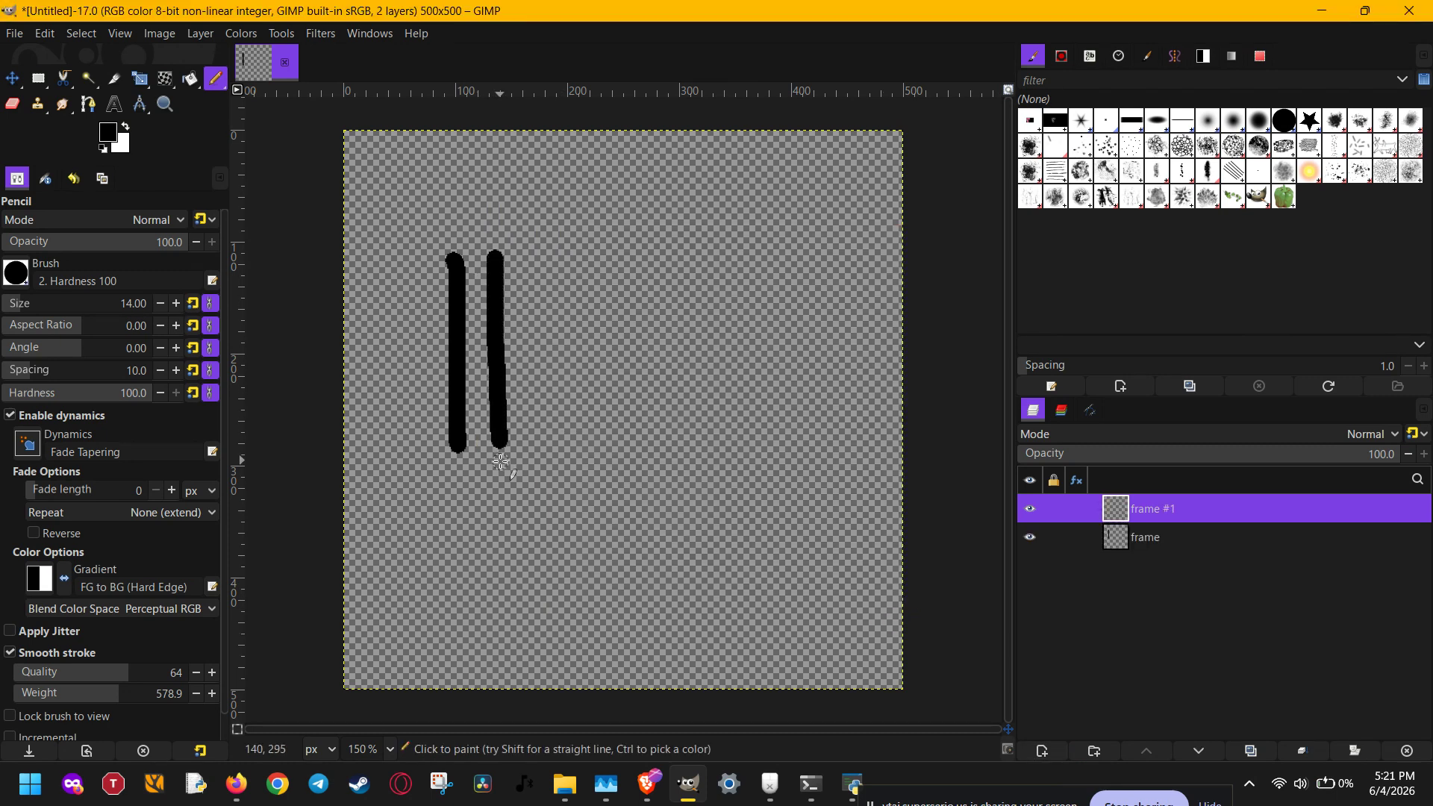
- Add two more transparent layers, drawing a slightly slanted stroke on one and a stroke curving outward to the right on the other
left_click(1042, 750)
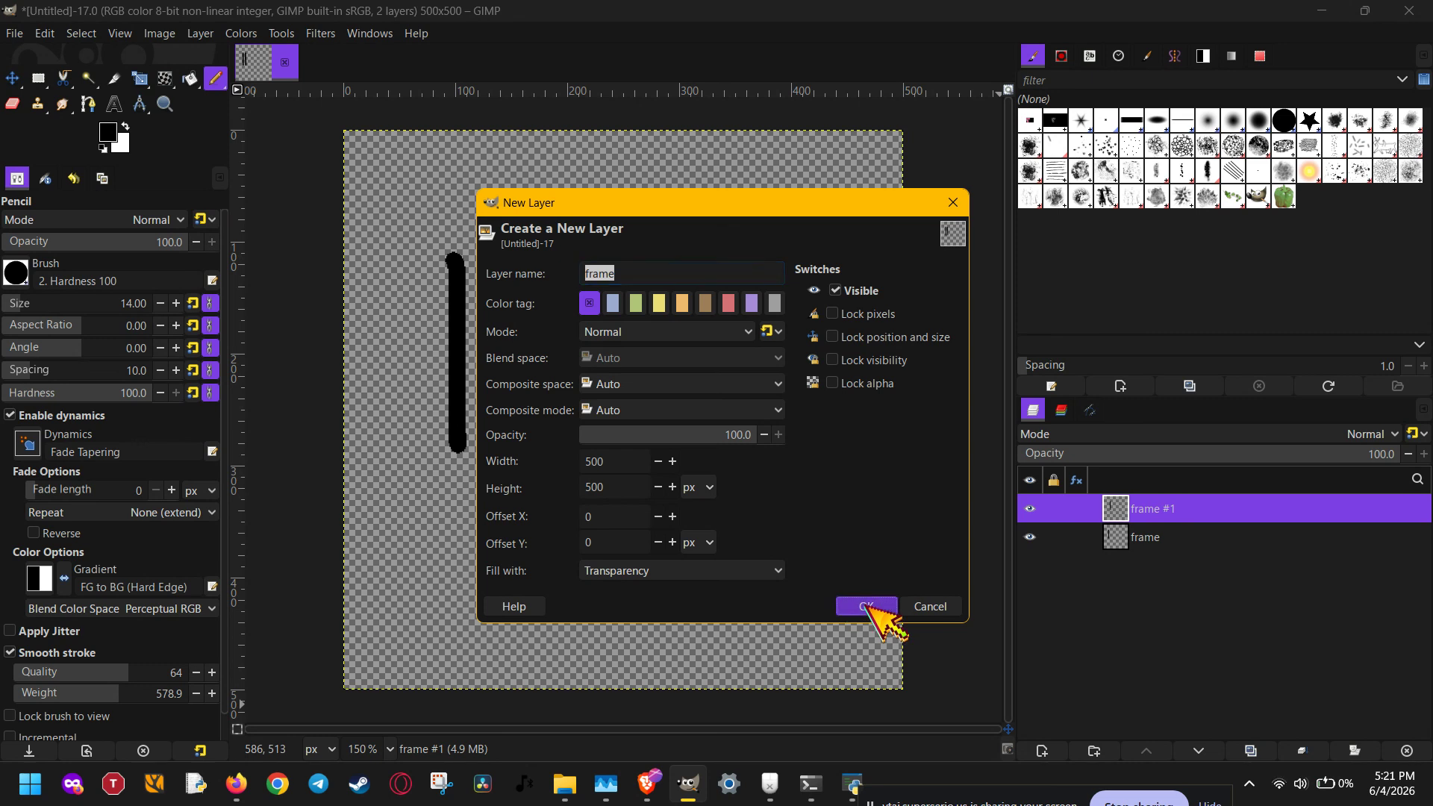
left_click(866, 606)
left_click_drag(537, 255, 555, 439)
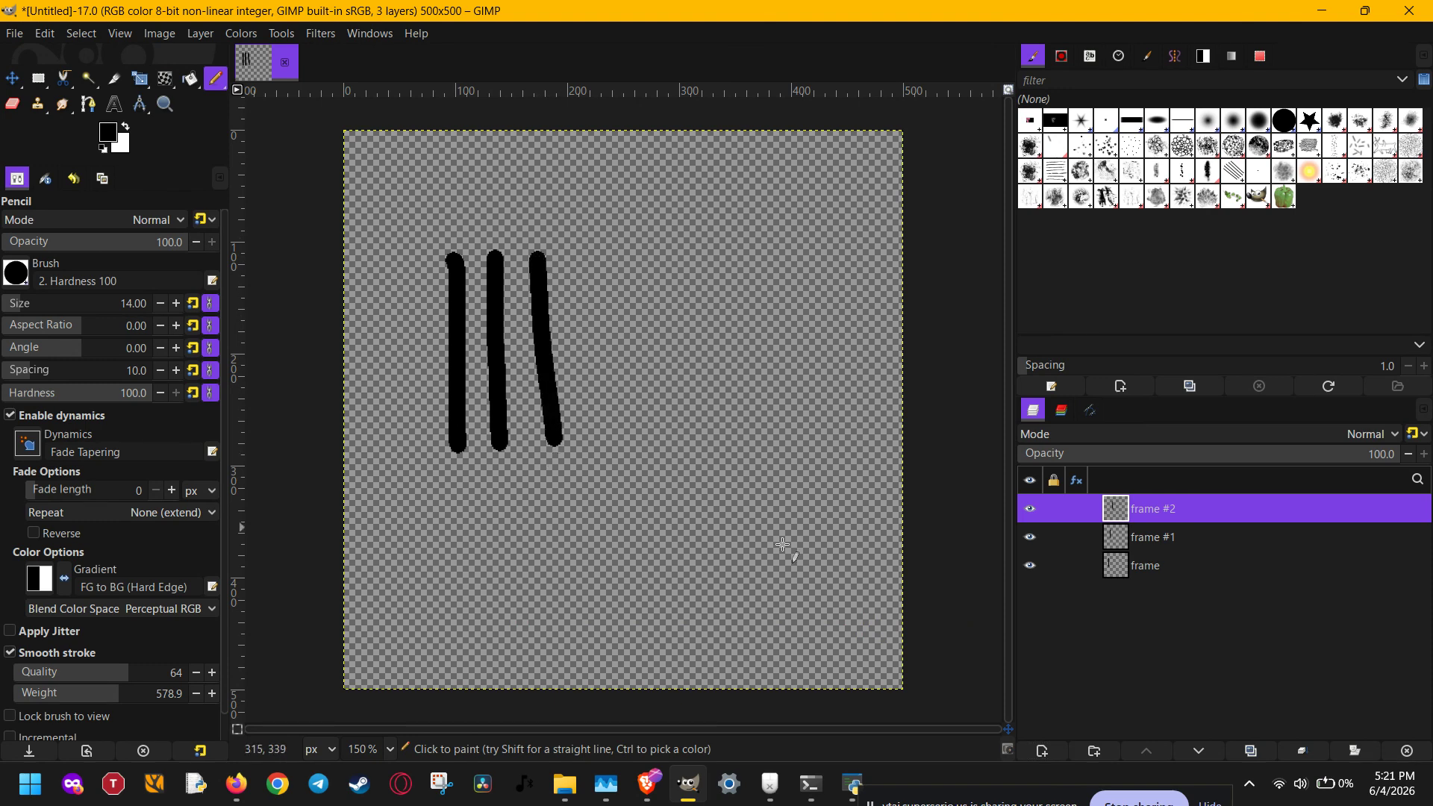
left_click(1043, 750)
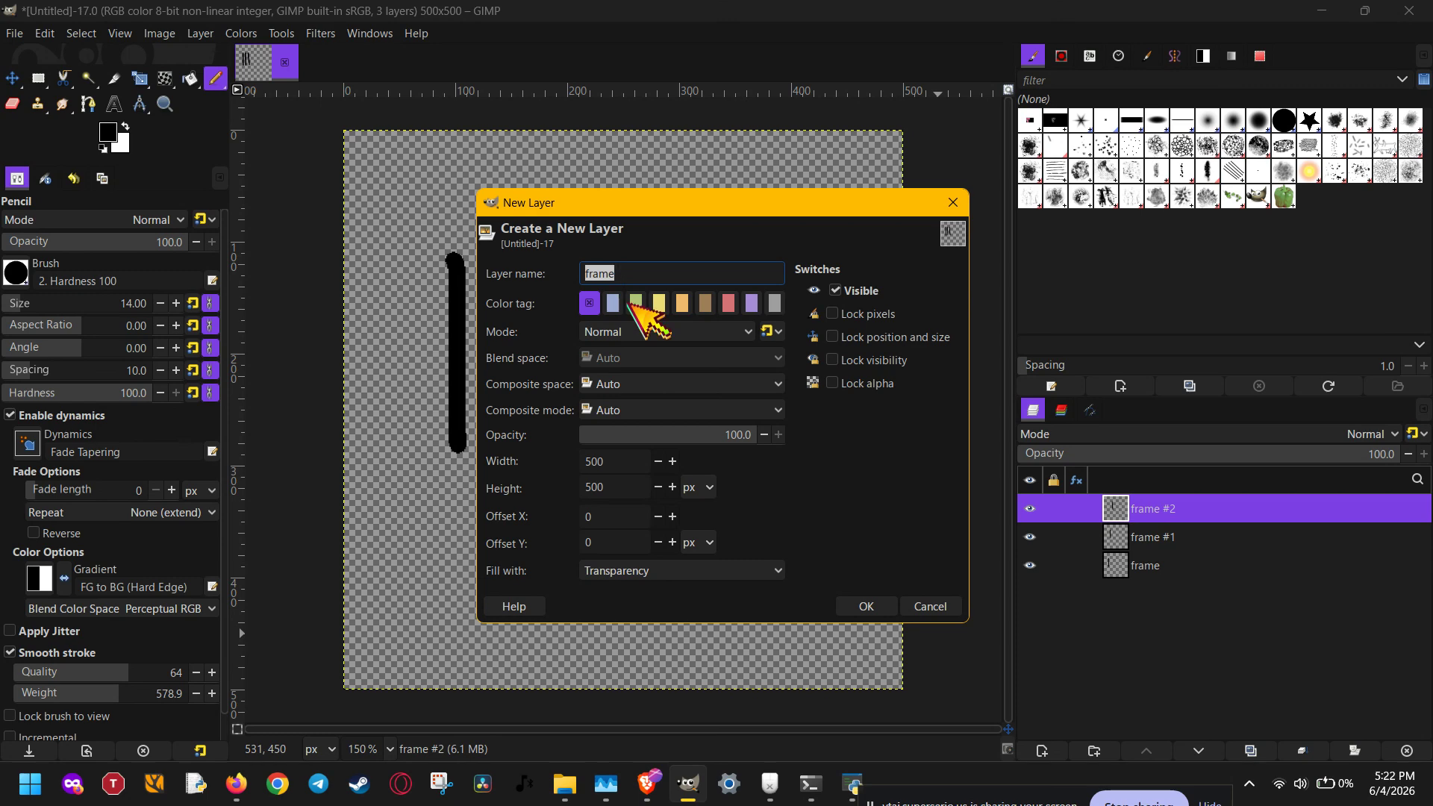
left_click(867, 606)
mouse_move(575, 263)
left_mouse_down()
mouse_move(603, 401)
mouse_move(650, 452)
left_mouse_up()
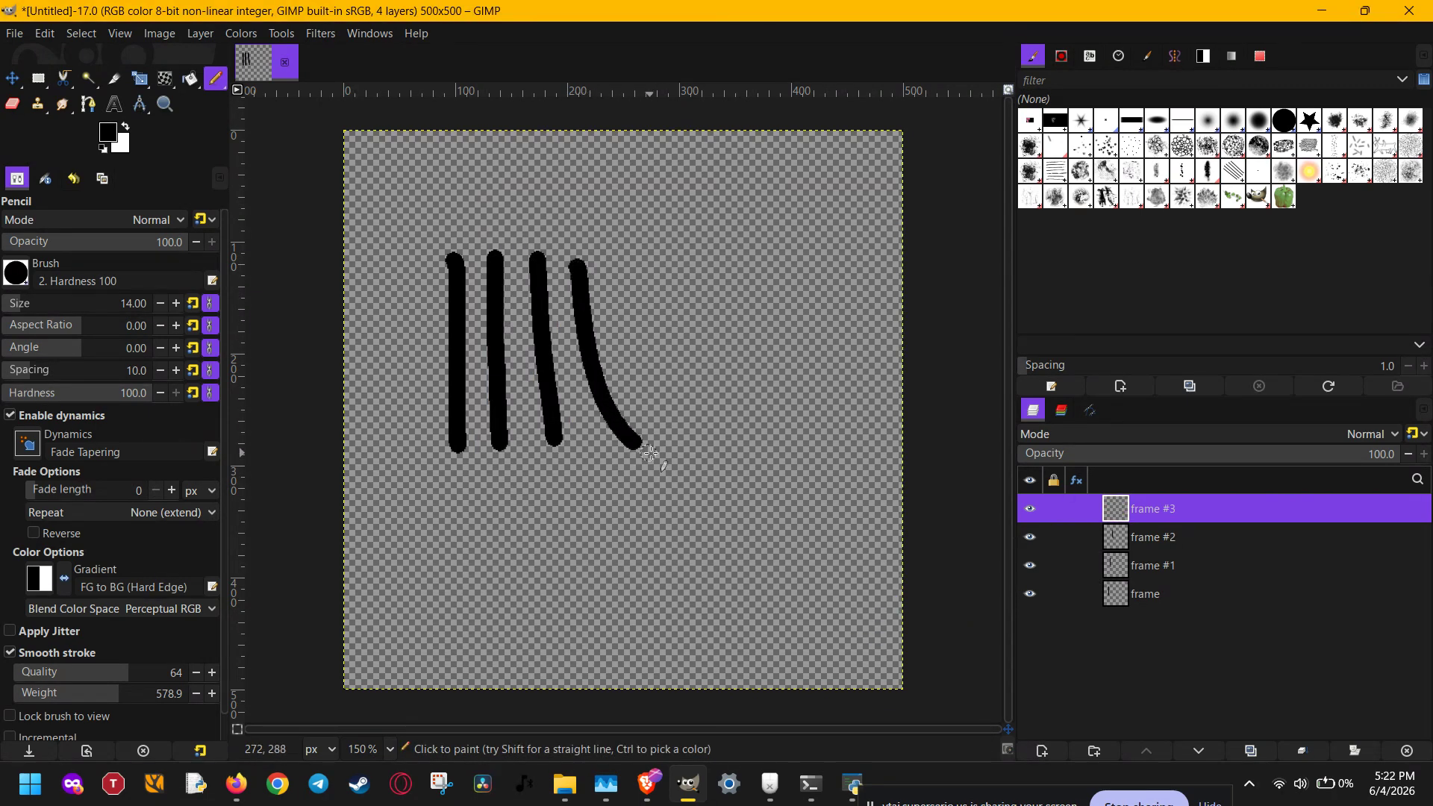
- Continue the row with two new transparent layers, one holding a long diagonal stroke and the other a shorter diagonal stroke further right
left_click(1042, 751)
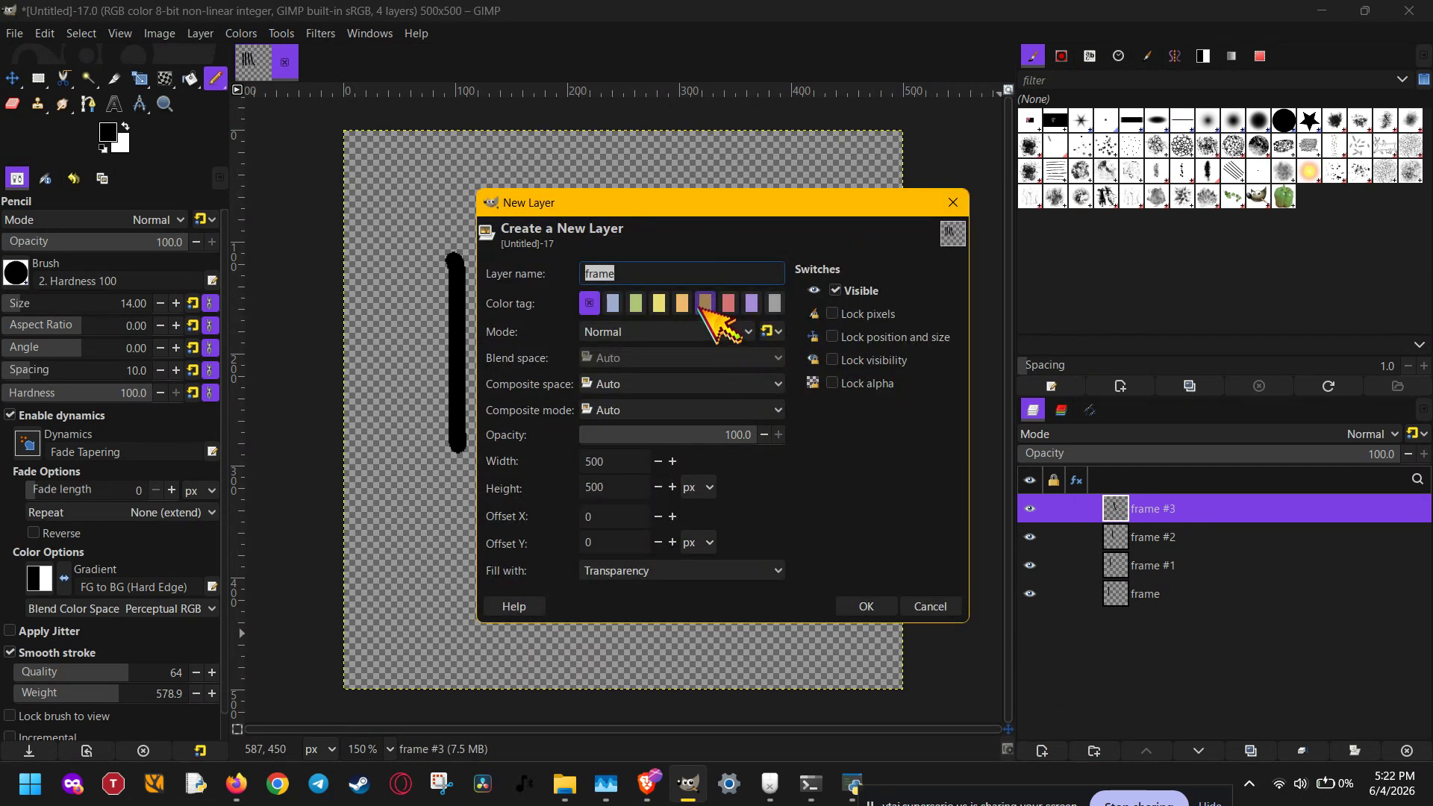
left_click(888, 605)
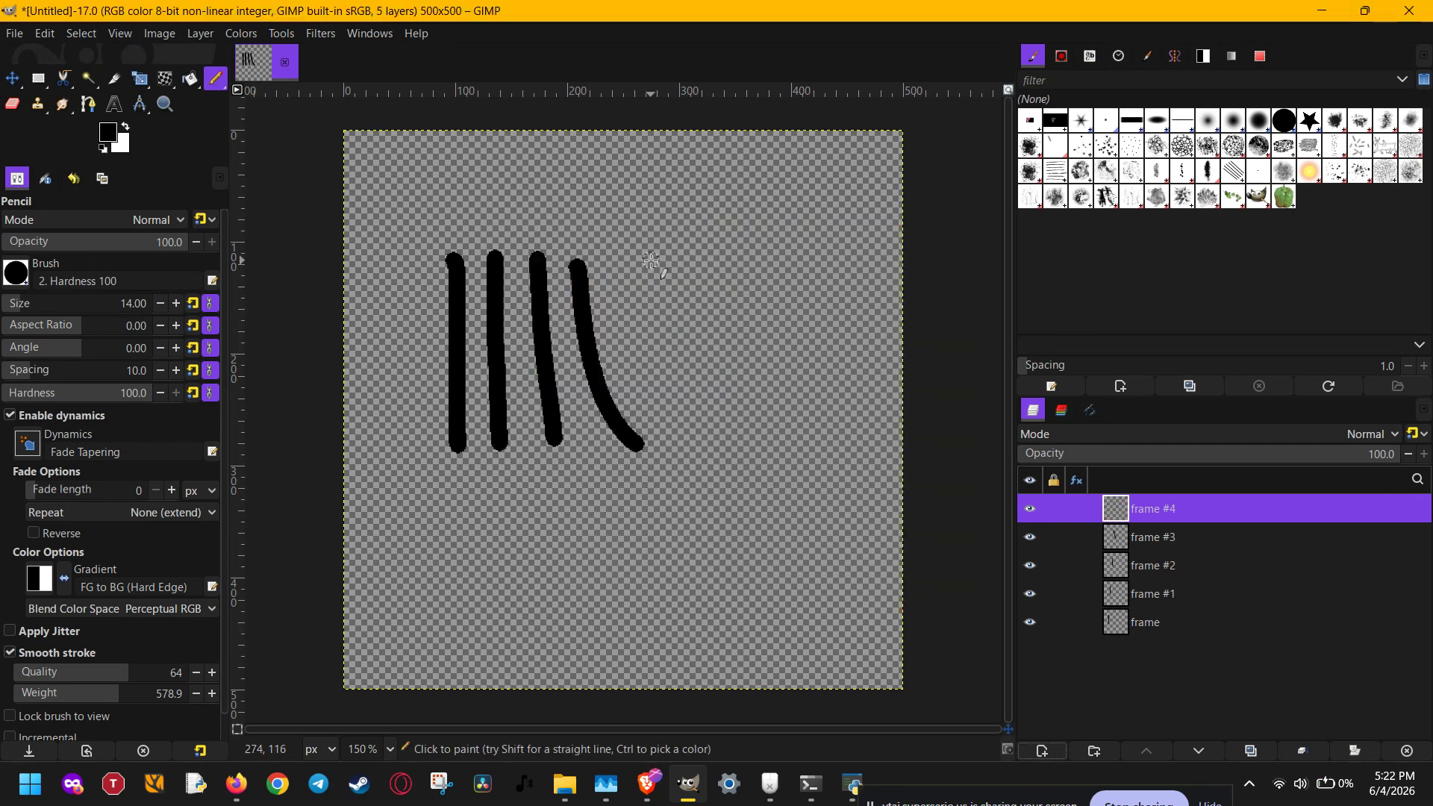
left_click_drag(648, 257, 713, 403)
left_click(1042, 751)
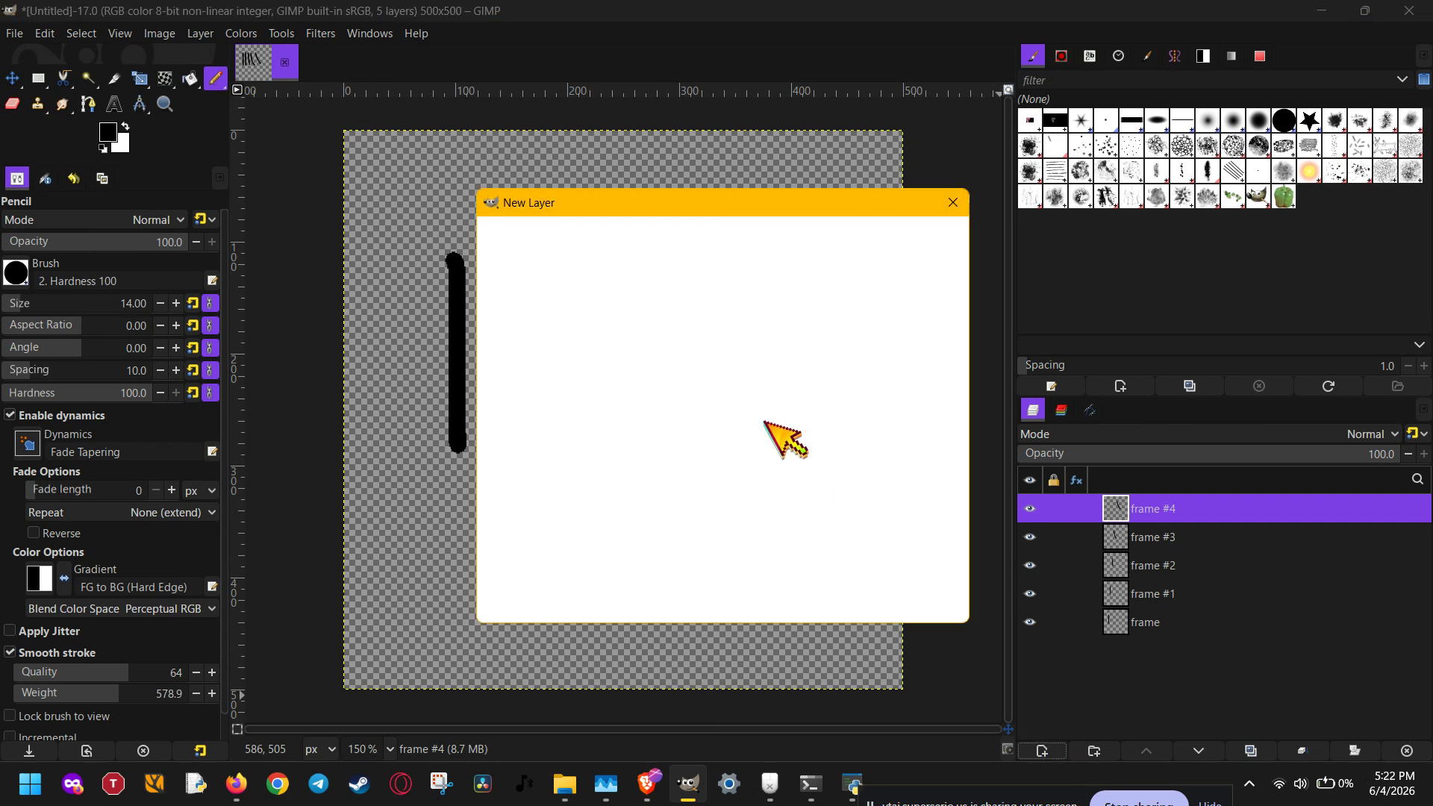
left_click(867, 605)
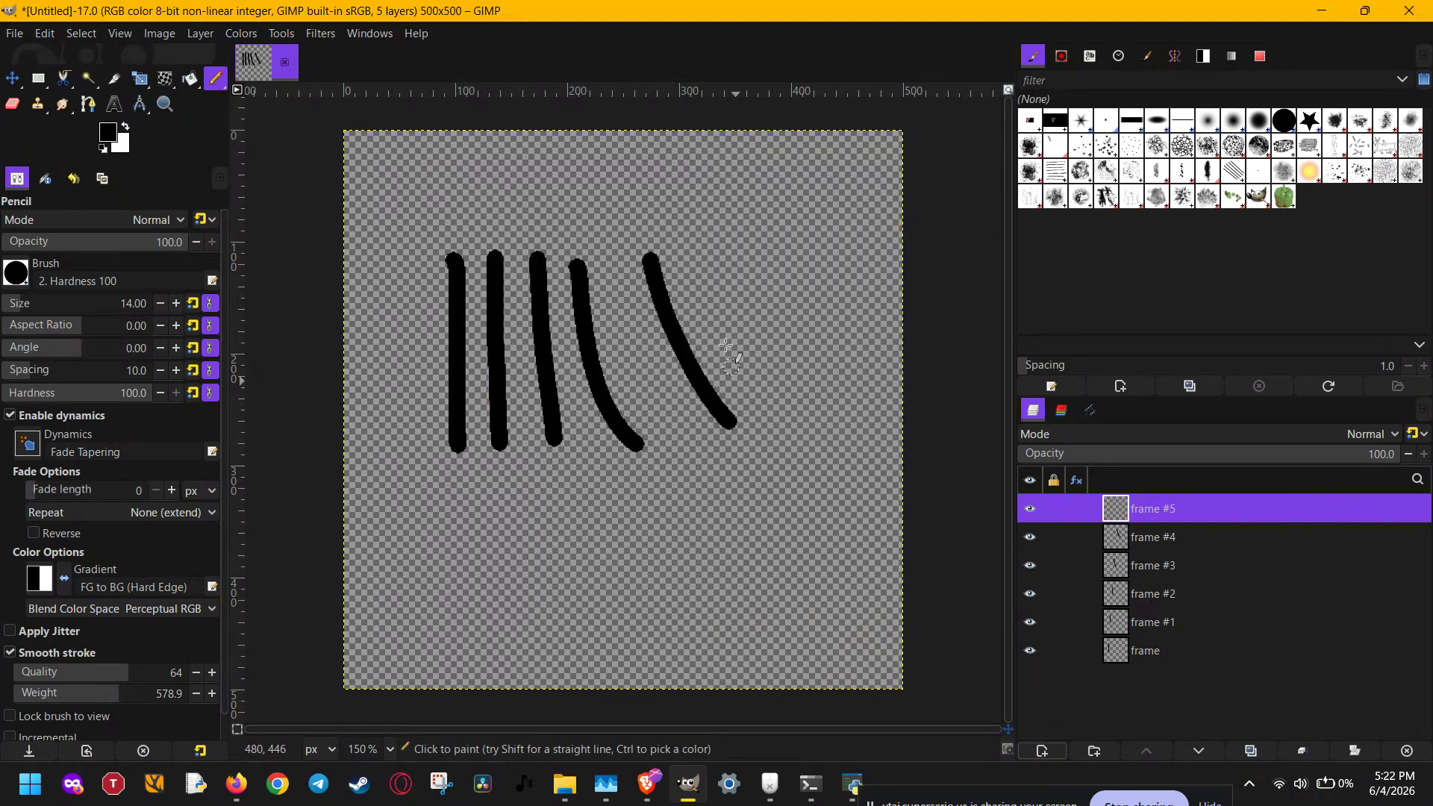
left_click_drag(716, 263, 802, 360)
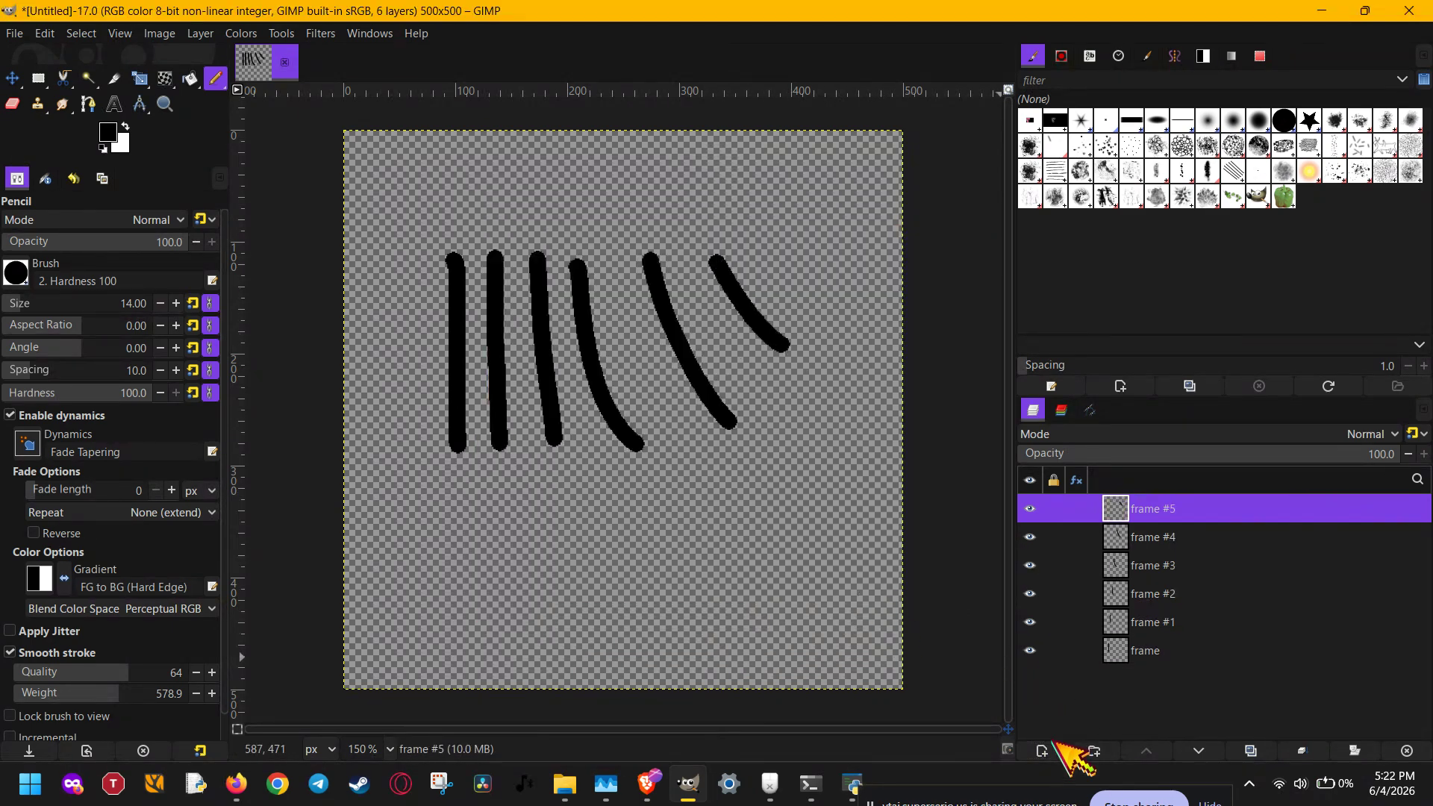
- Draw a short, shallow curve above the last diagonal stroke on a new transparent layer, and undo the stray marks at its end
left_click(1043, 750)
left_click(867, 606)
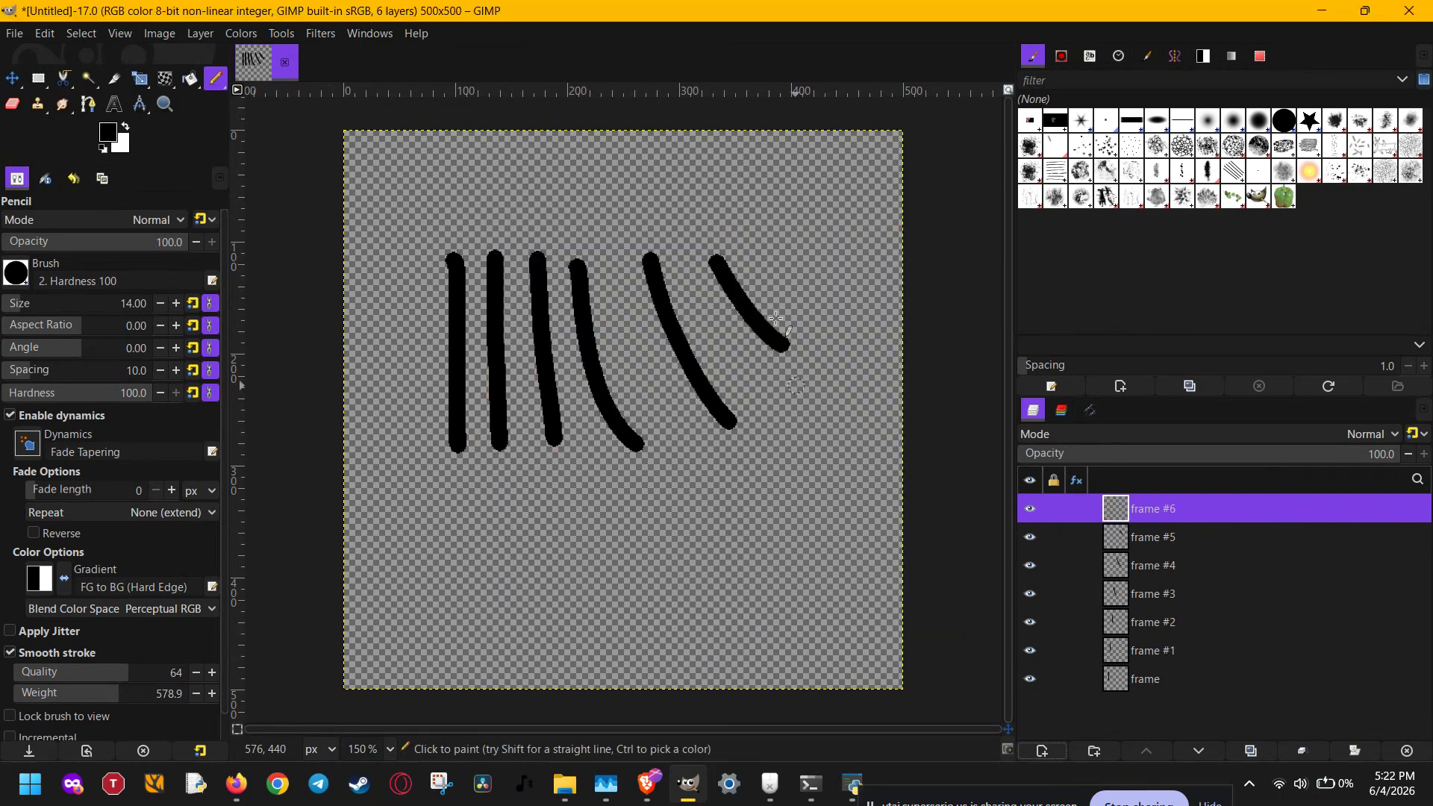
mouse_move(757, 245)
left_mouse_down()
mouse_move(807, 285)
mouse_move(850, 288)
left_mouse_up()
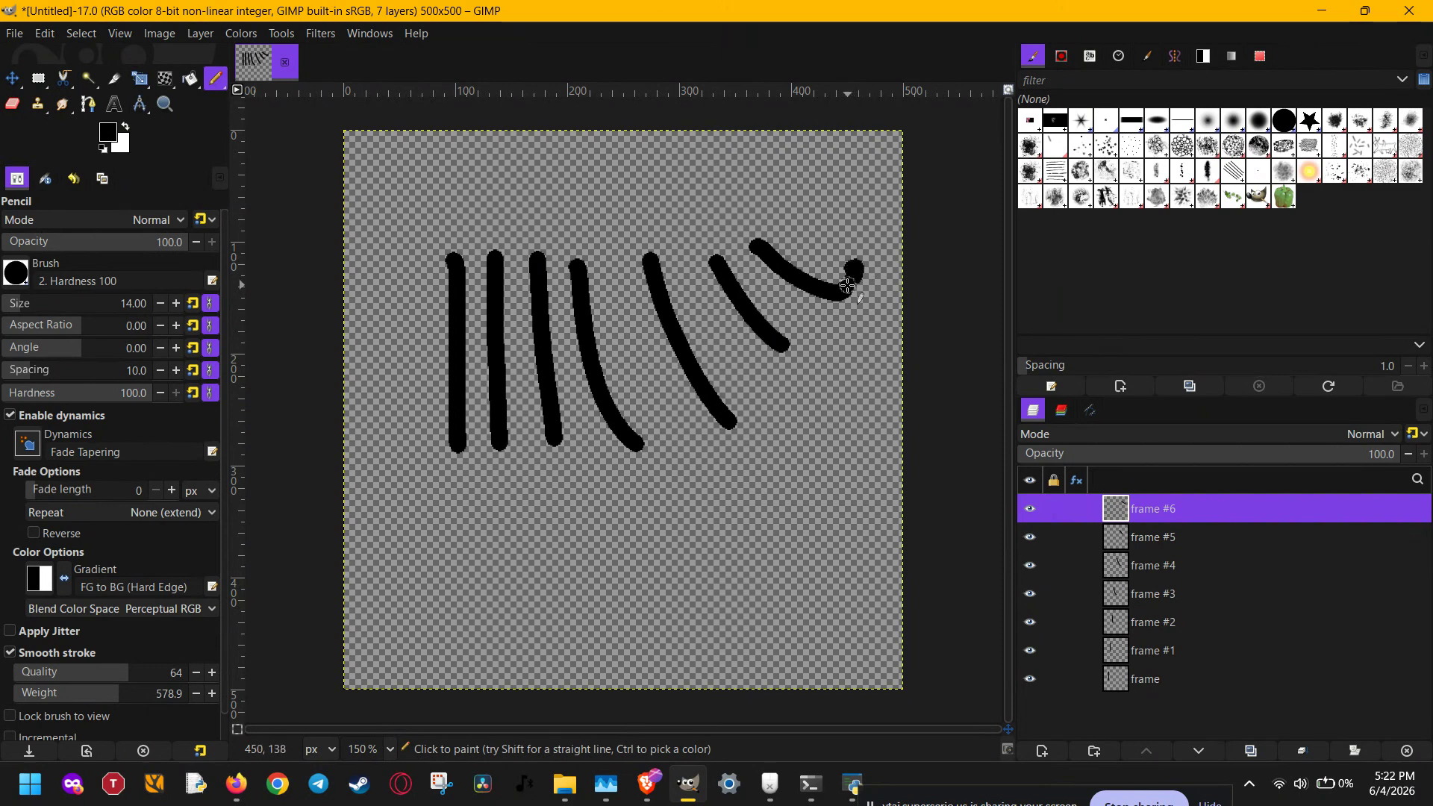
key("ctrl+z")
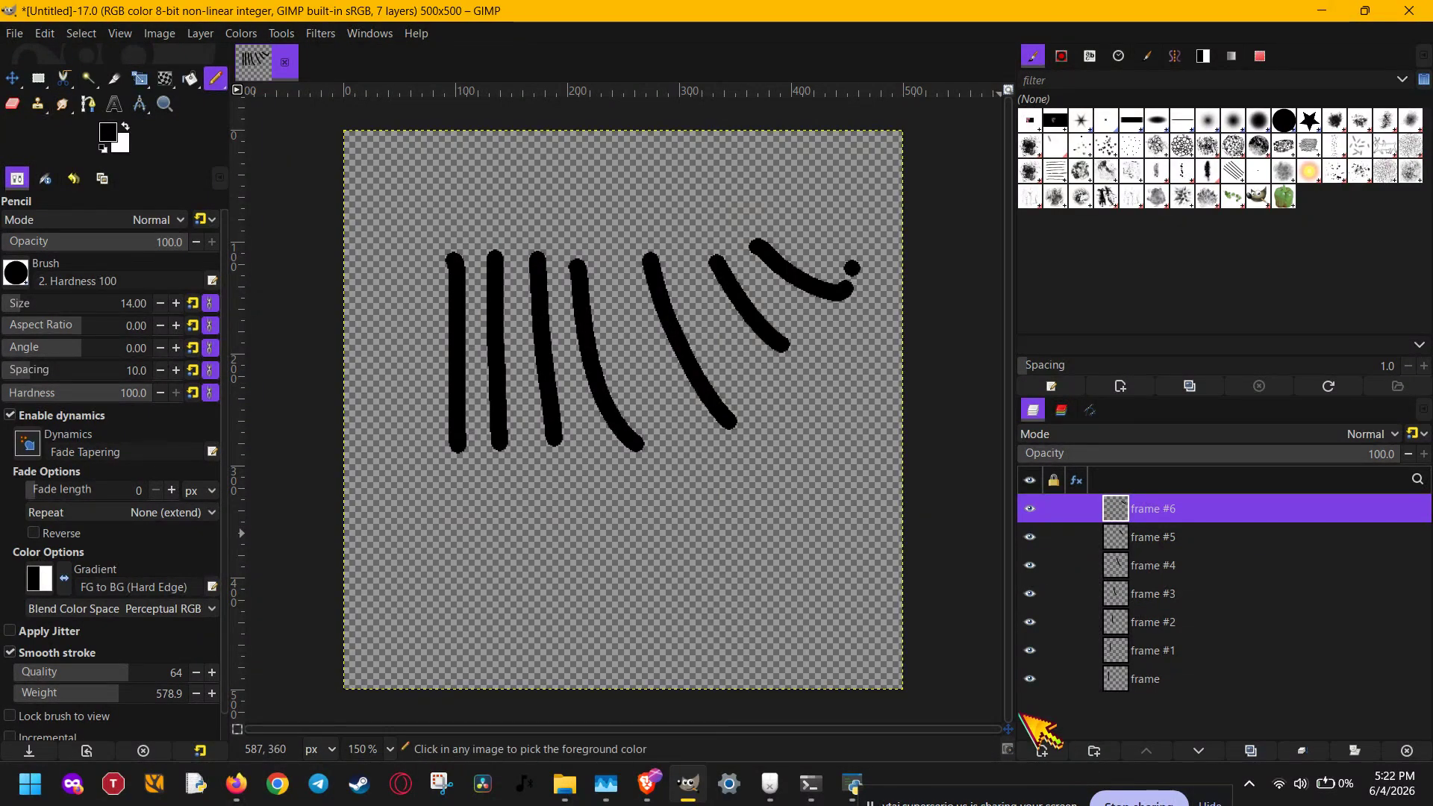
key("ctrl+z")
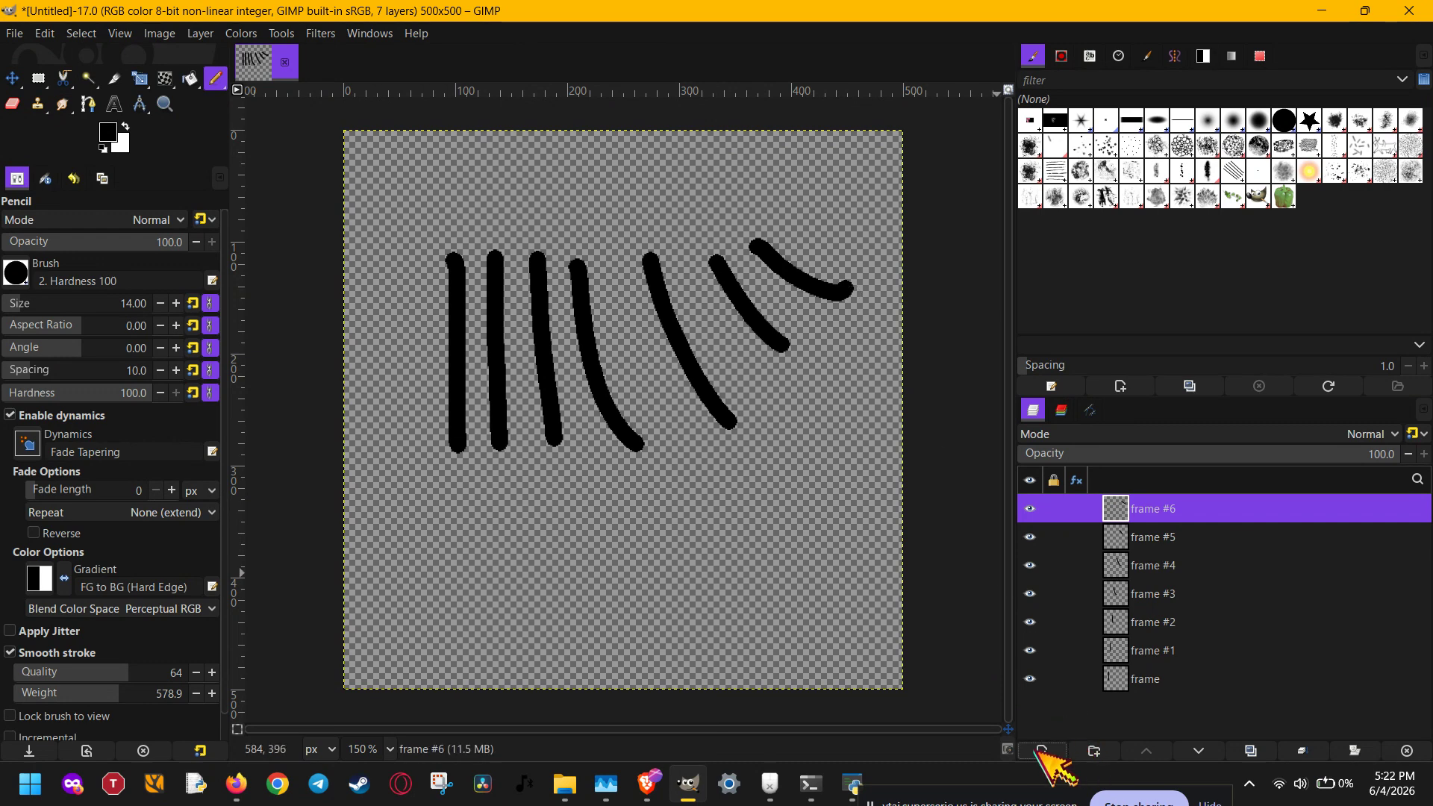
- Add two transparent layers, drawing a U-shaped hook near the canvas's upper-right corner on one and an arched hook at its top edge on the other
left_click(1041, 750)
left_click(865, 606)
mouse_move(750, 183)
left_mouse_down()
mouse_move(813, 239)
mouse_move(836, 234)
mouse_move(843, 196)
mouse_move(806, 156)
left_mouse_up()
left_click(1043, 750)
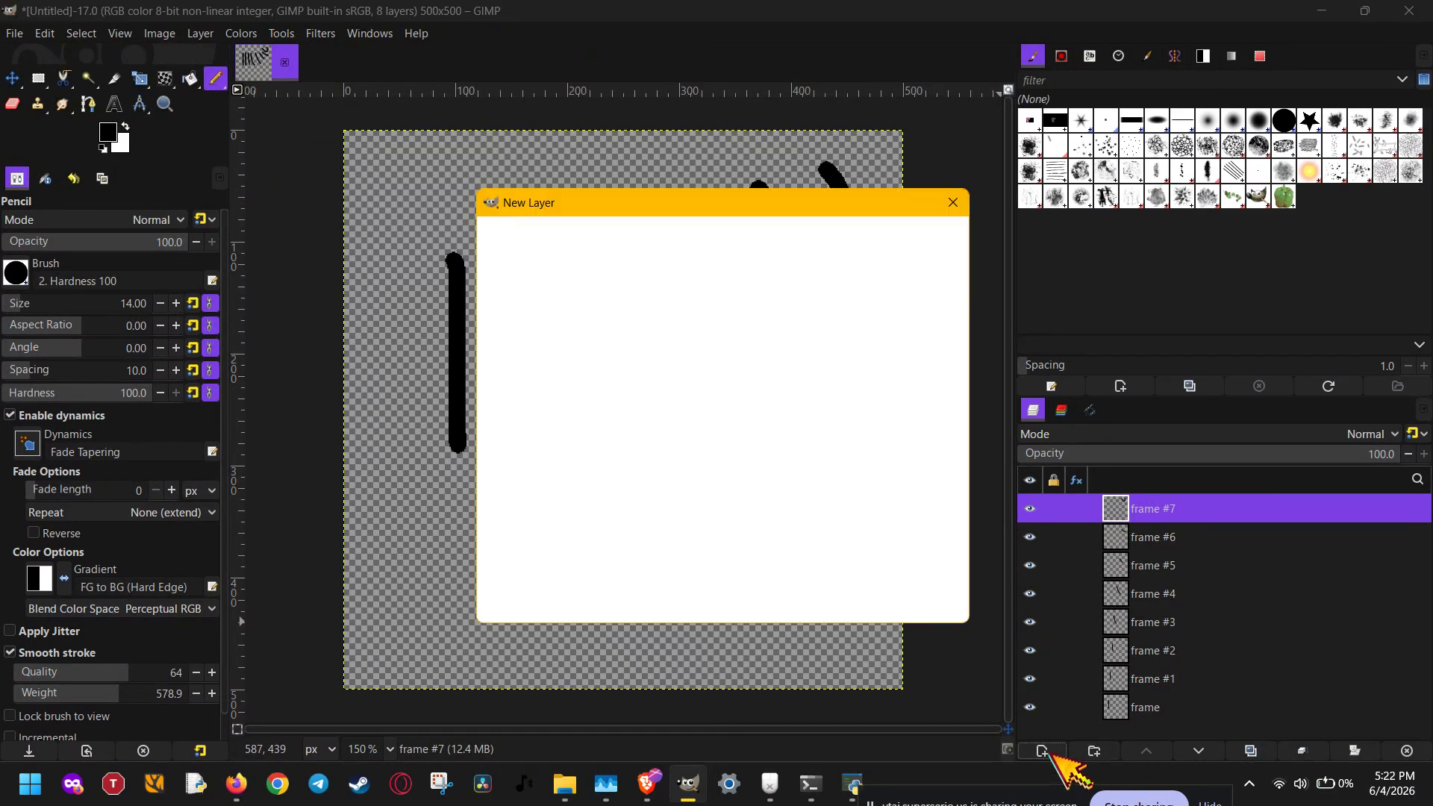
left_click(869, 608)
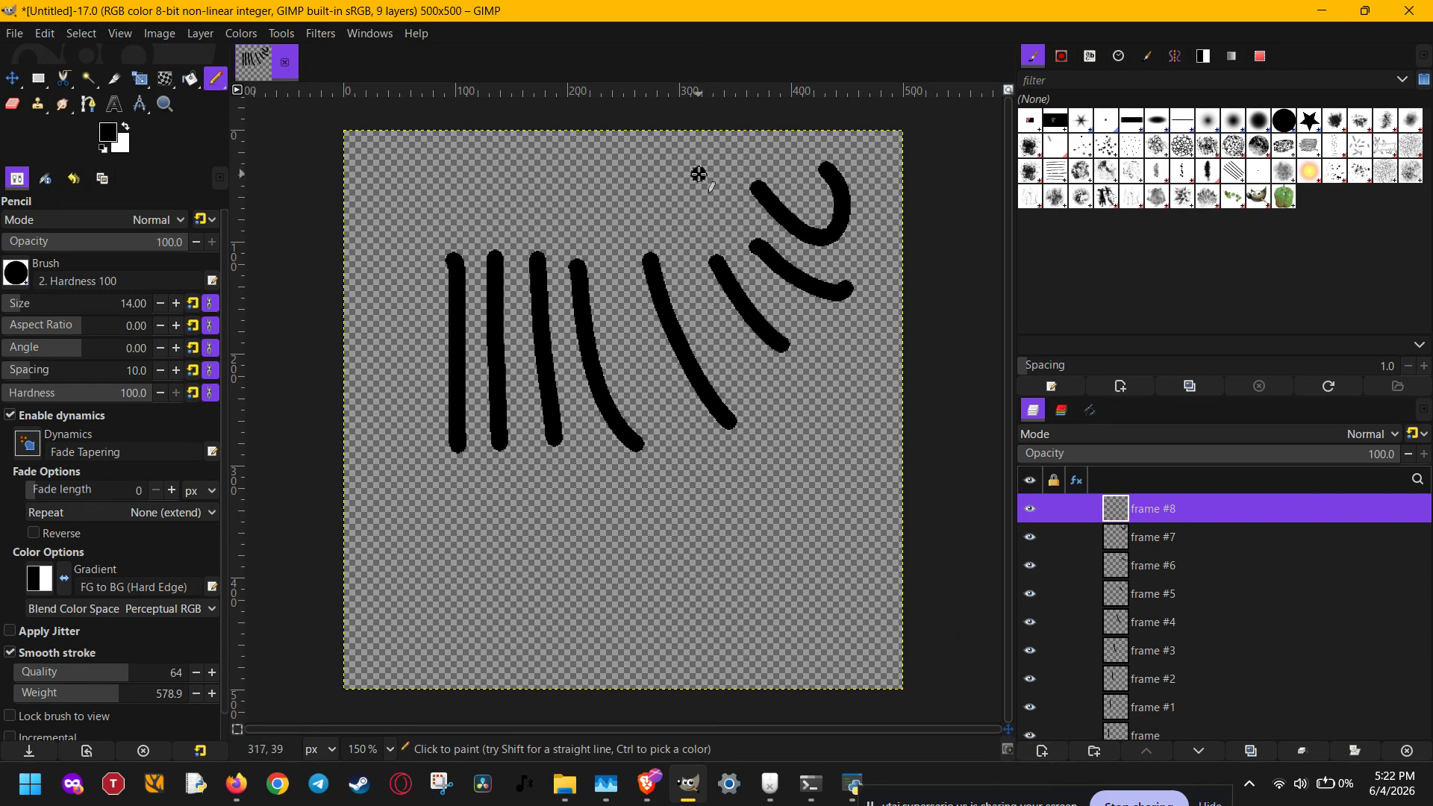
mouse_move(699, 174)
left_mouse_down()
mouse_move(721, 145)
mouse_move(712, 138)
mouse_move(678, 131)
mouse_move(630, 165)
left_mouse_up()
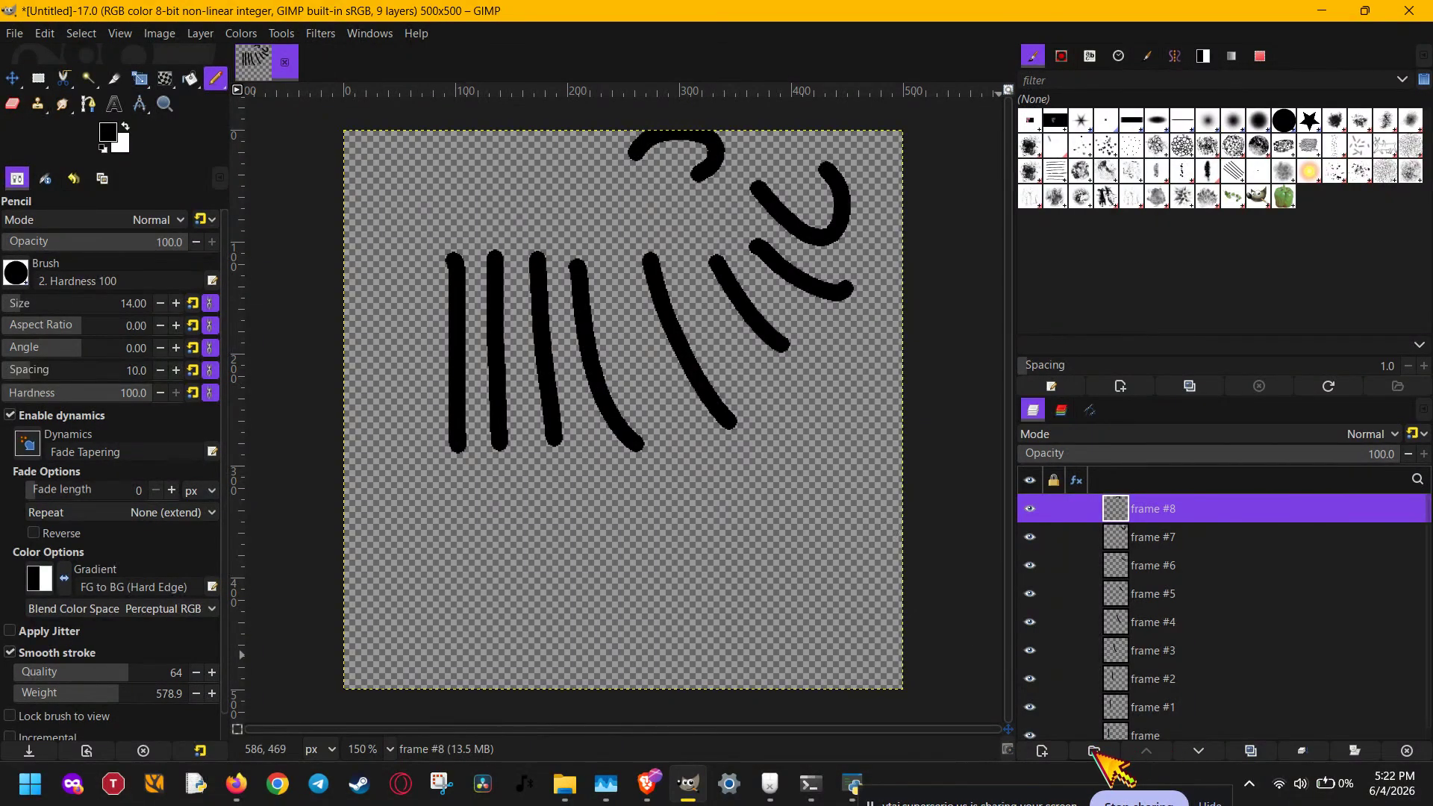
- Add another transparent layer and draw an arch above the vertical strokes, extending its right end into a hook that curls back underneath
left_click(1043, 751)
left_click(866, 607)
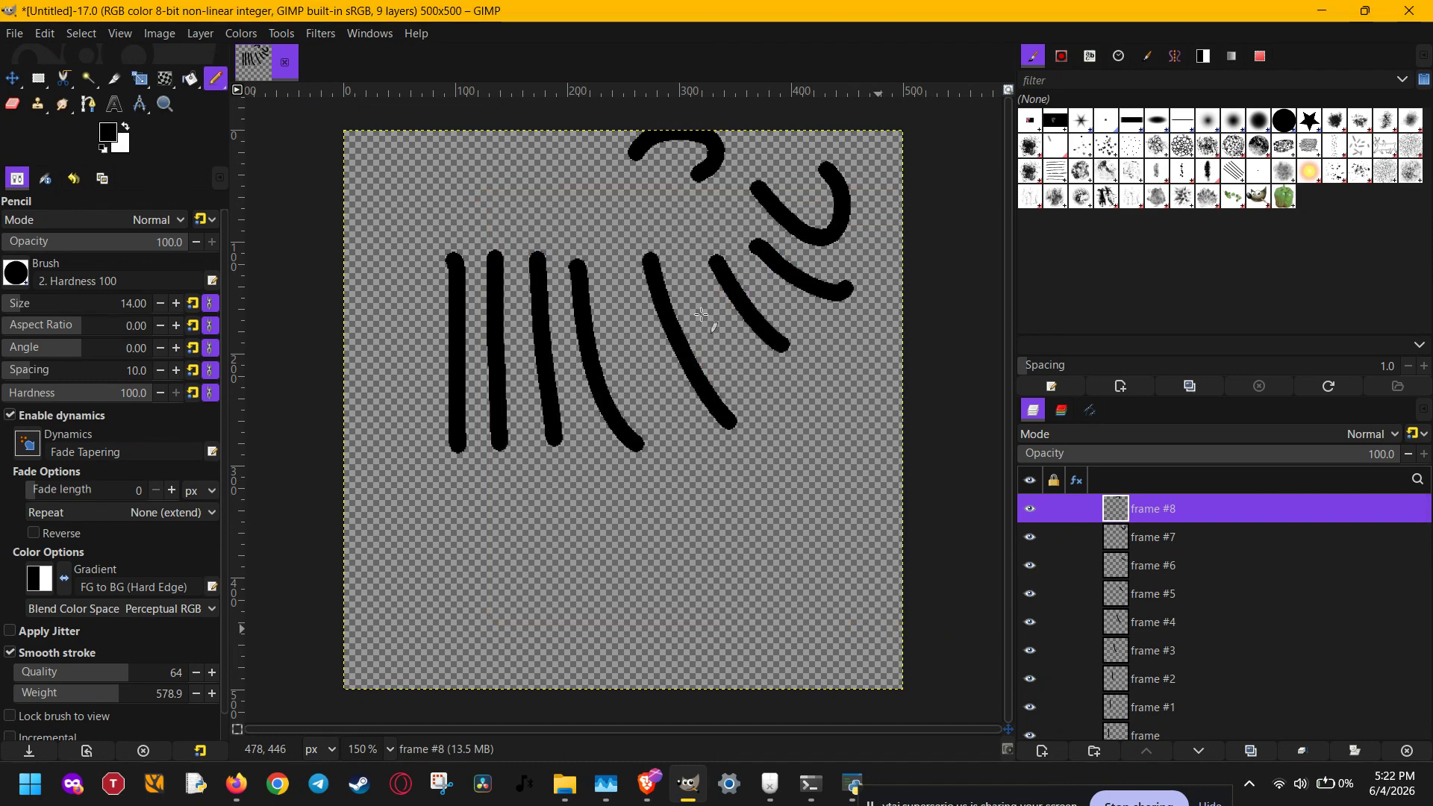
mouse_move(598, 185)
left_mouse_down()
mouse_move(542, 166)
mouse_move(495, 193)
left_mouse_up()
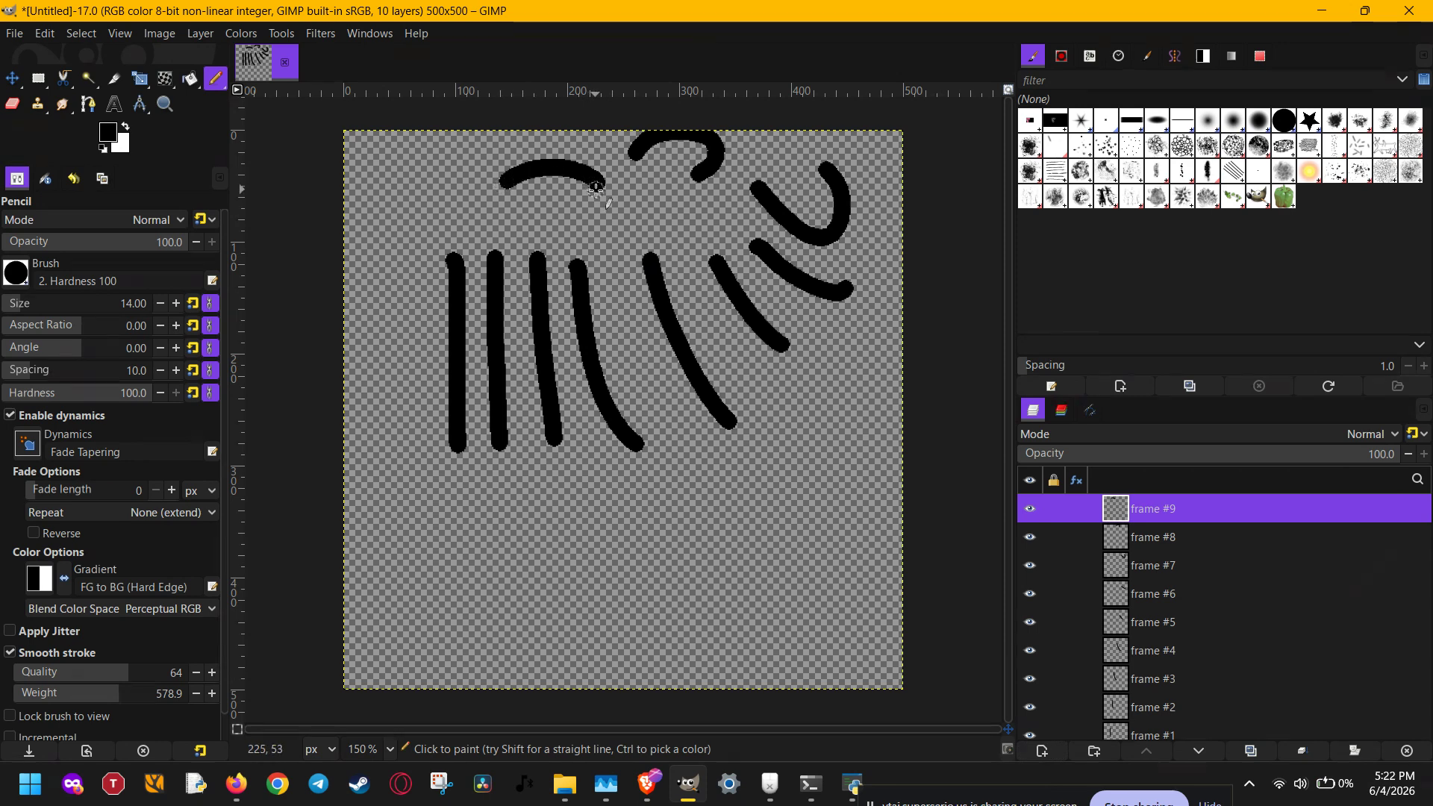
left_click_drag(601, 190, 539, 213)
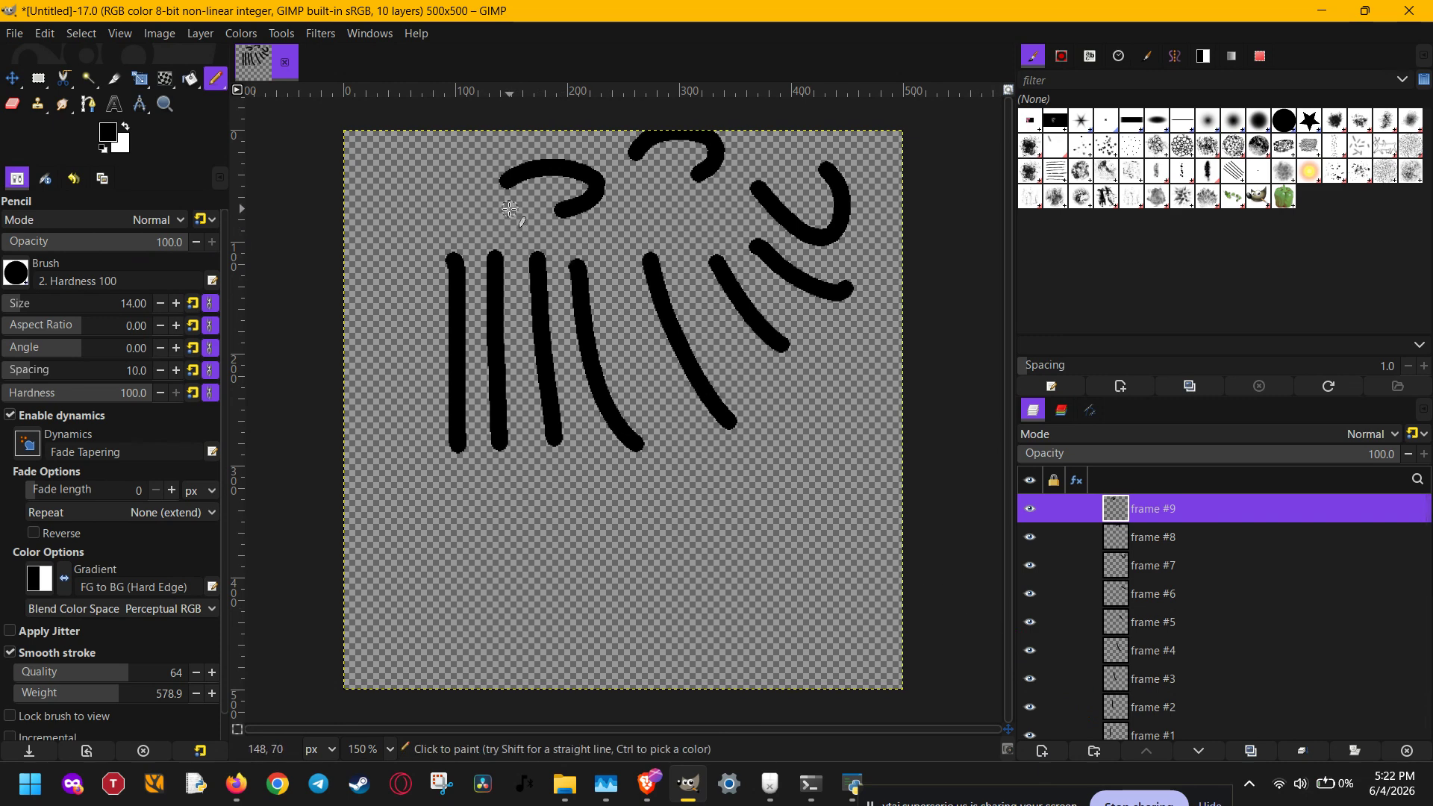
- Draw a short, shallow curve just above the two leftmost vertical strokes, sloping down to the left
left_click_drag(507, 212, 446, 232)
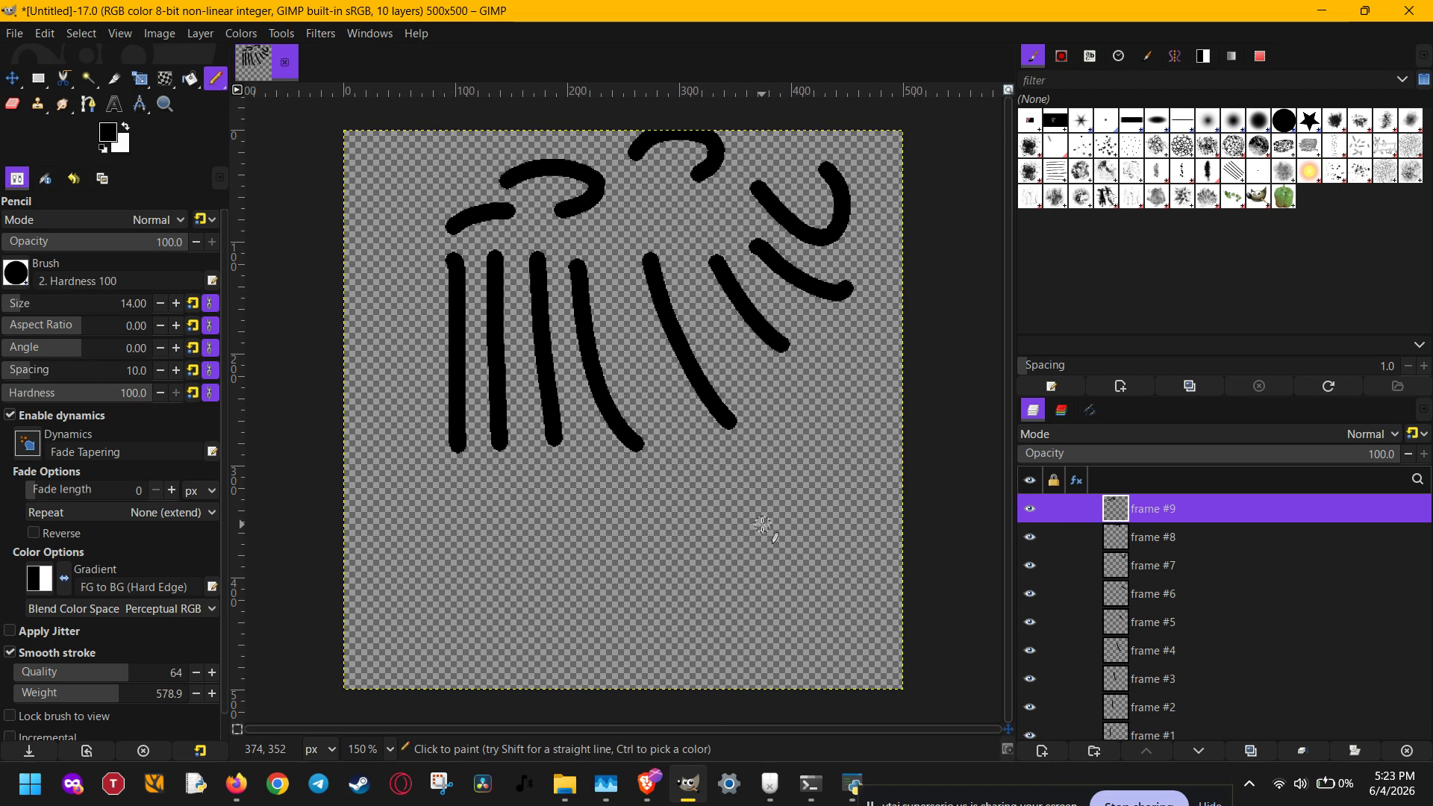
- Preview the layers as an animation with the Playback filter, and close the preview after watching it
left_click(320, 33)
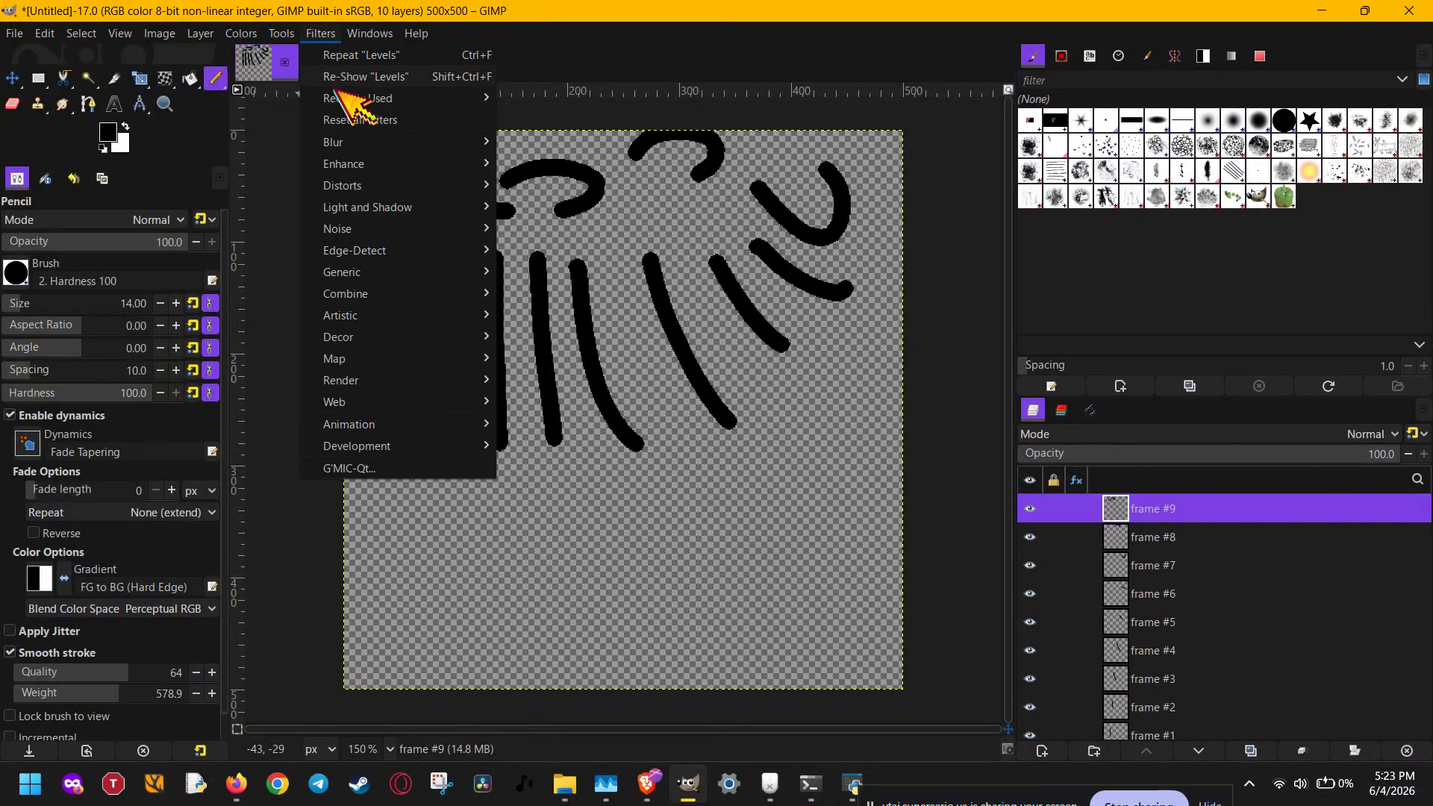
mouse_move(378, 425)
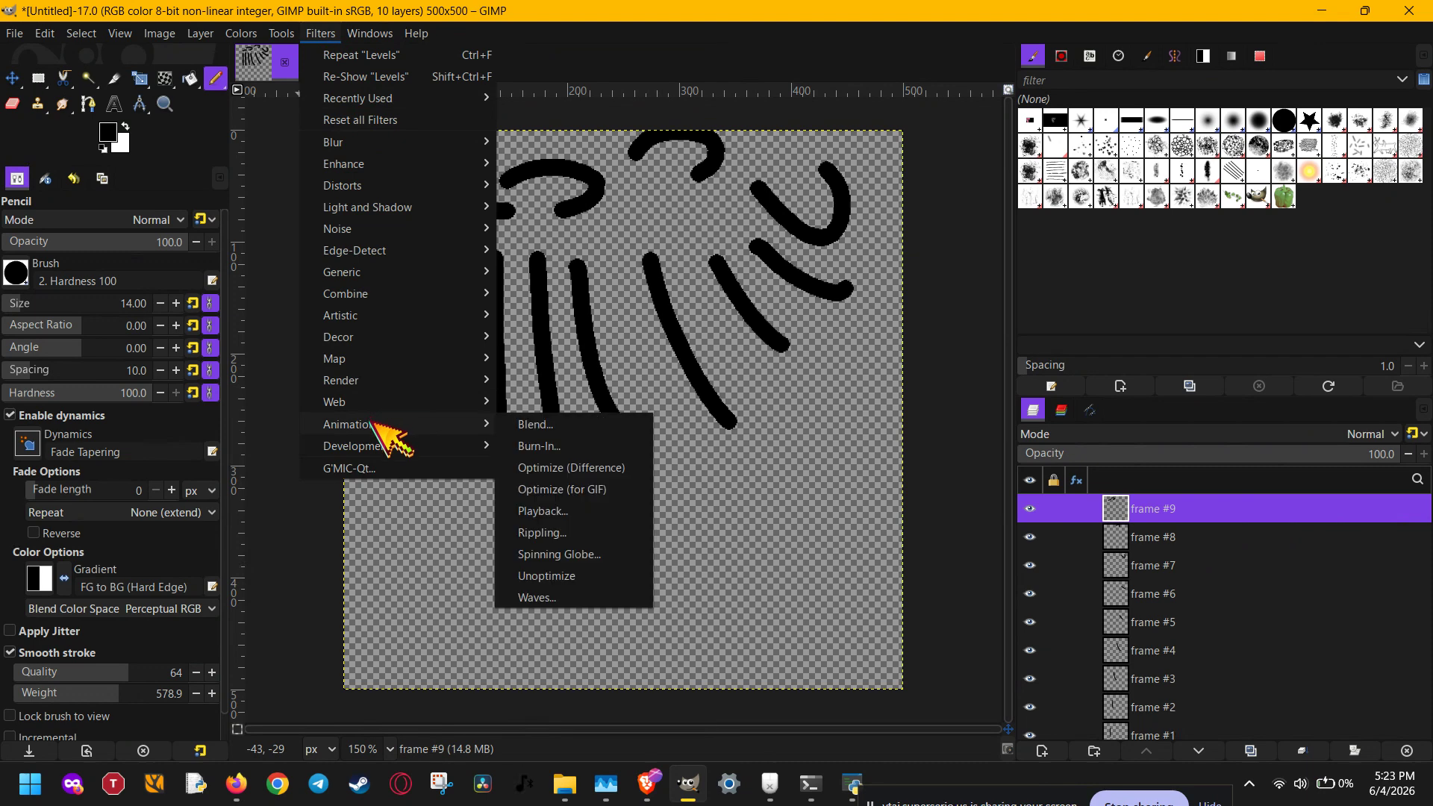
left_click(576, 513)
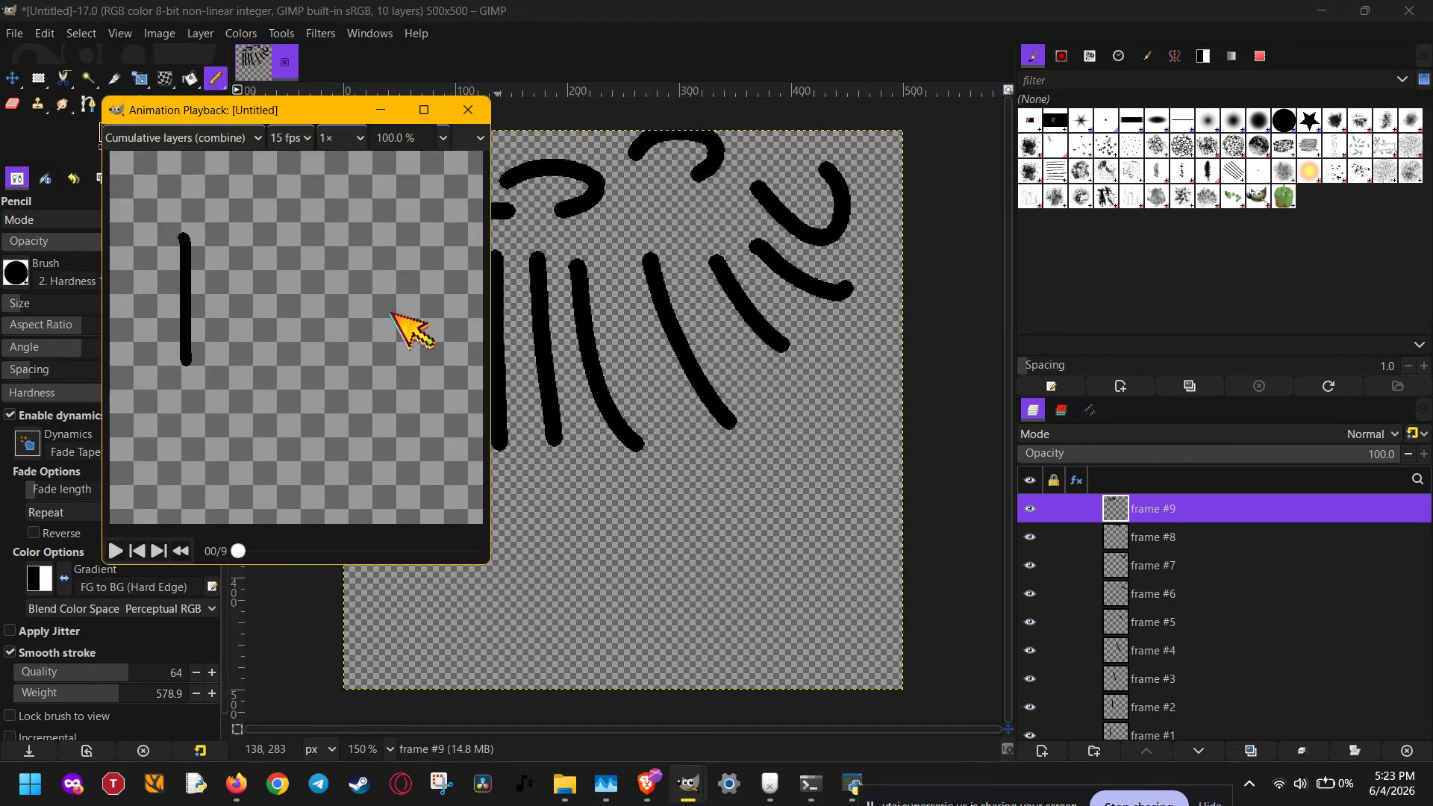
key("space")
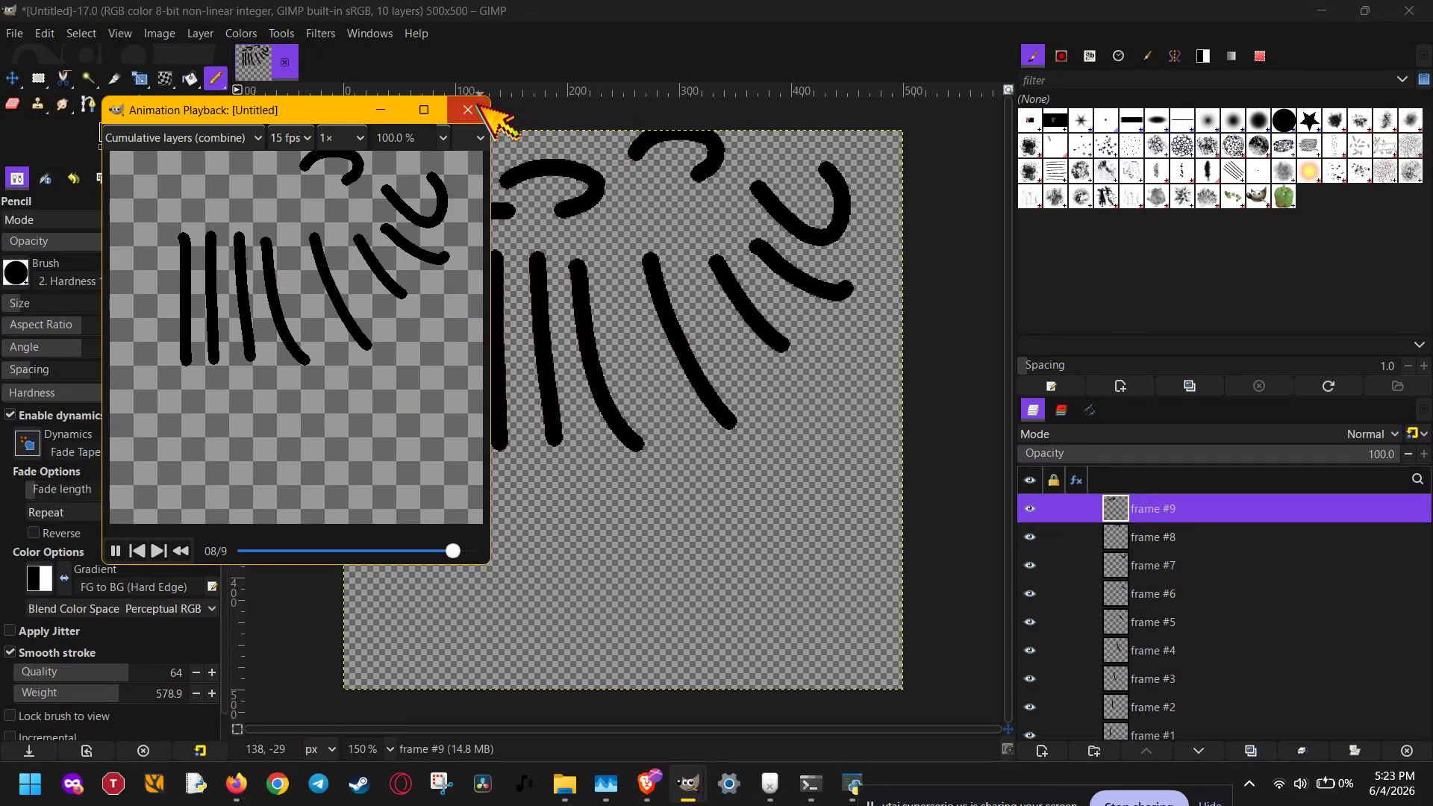
left_click(468, 110)
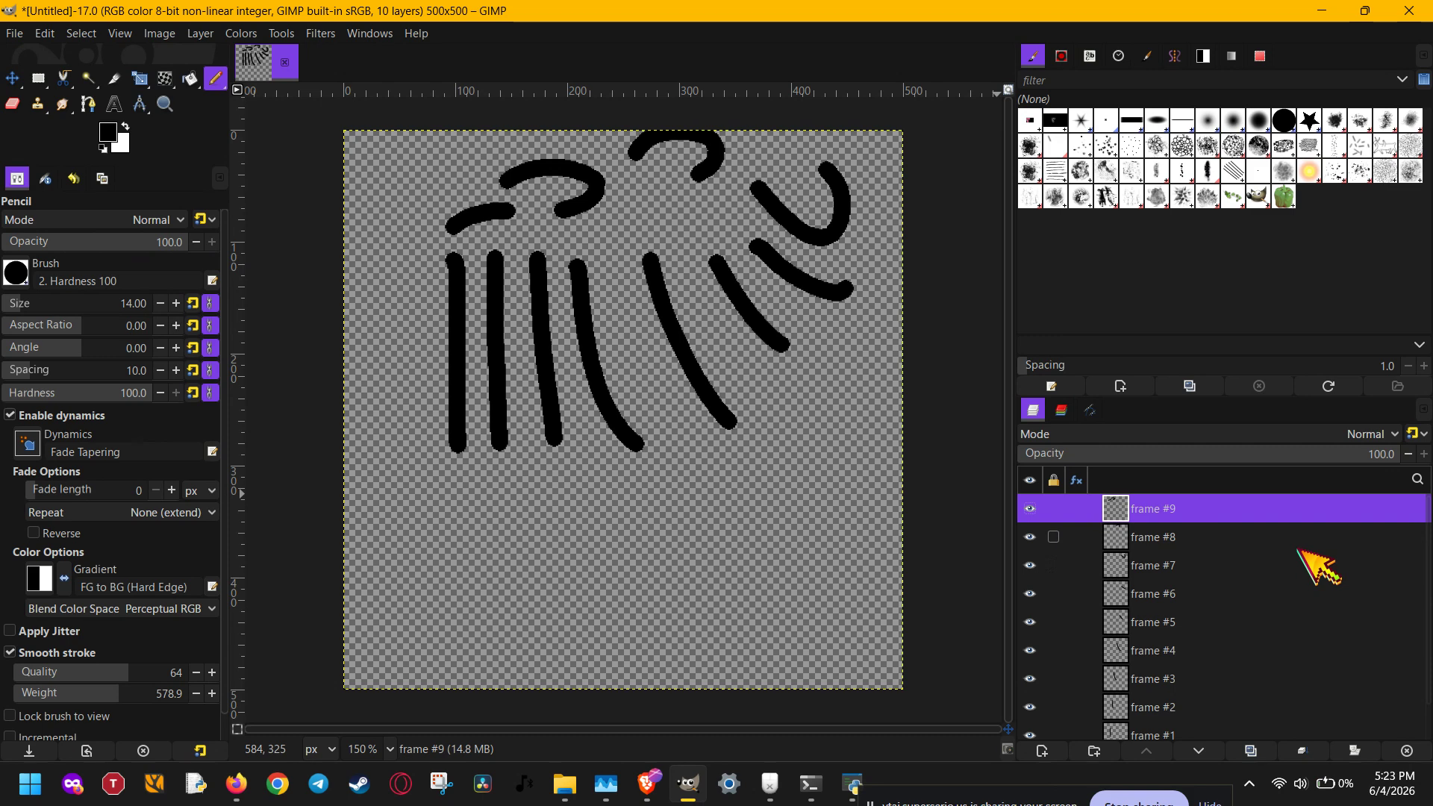
- Export the image to the Documents folder as the GIF image Untitled.gif, replacing the existing file of that name
left_click(14, 35)
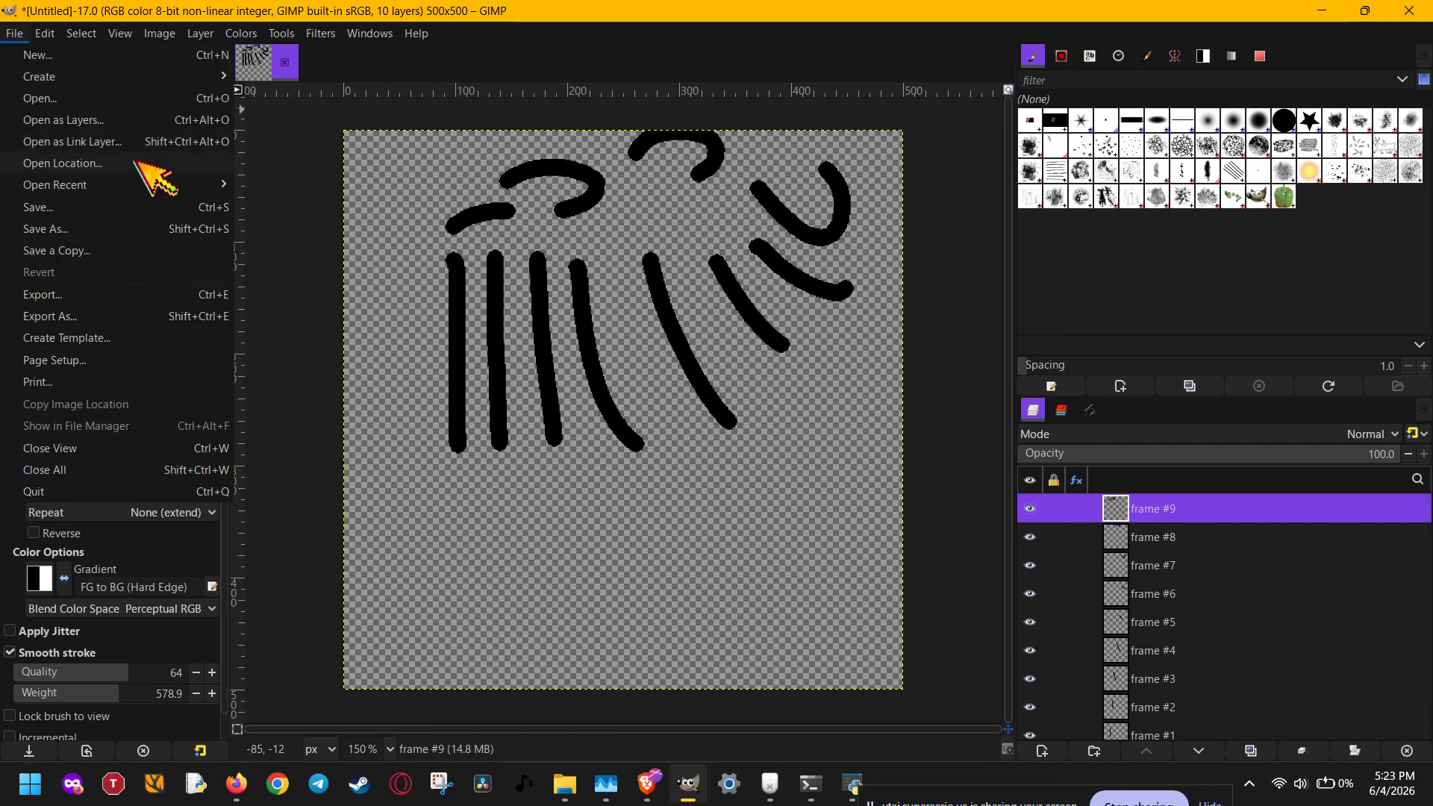
left_click(61, 317)
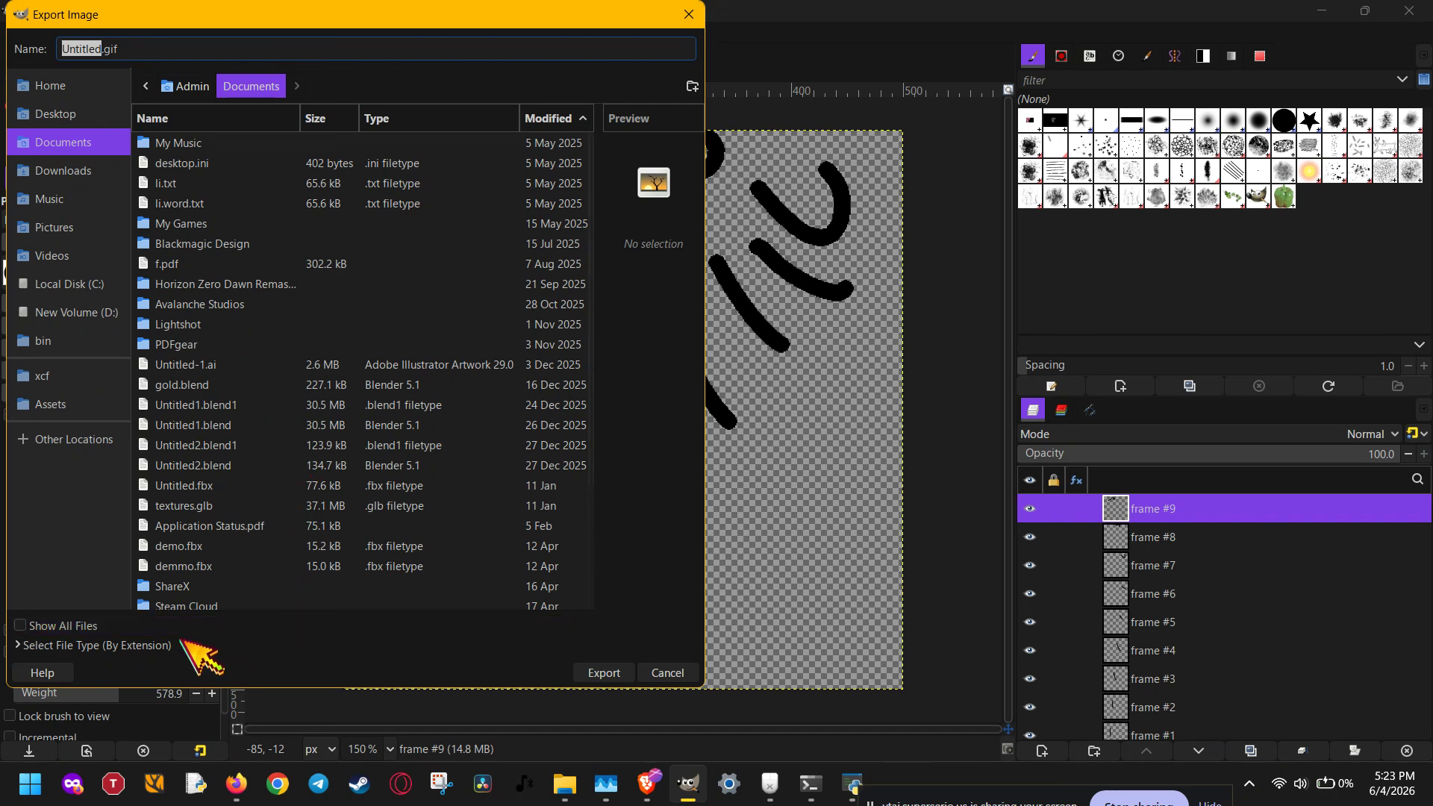
left_click(134, 643)
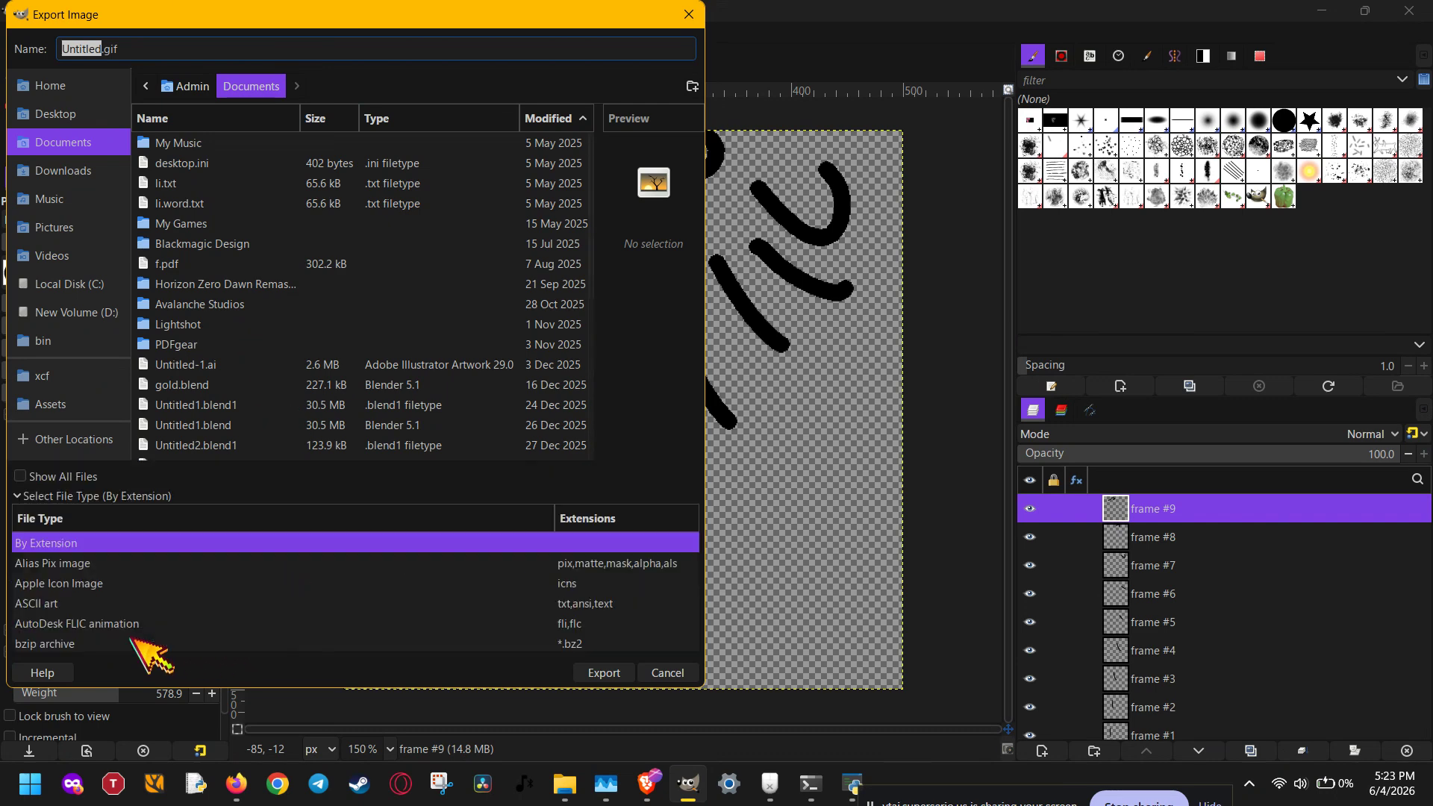
scroll(135, 630, "down", 3)
scroll(138, 617, "down", 3)
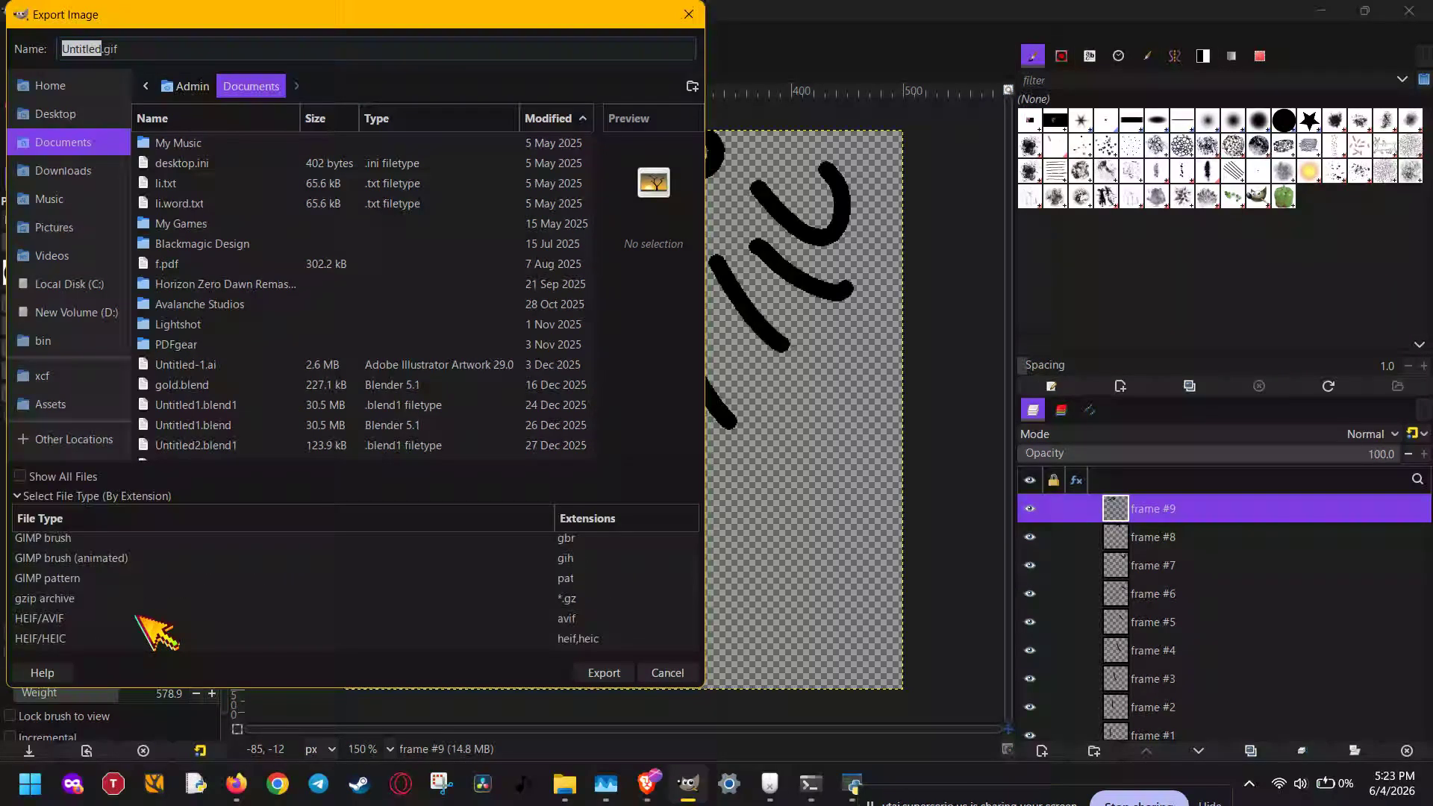
scroll(142, 623, "up", 2)
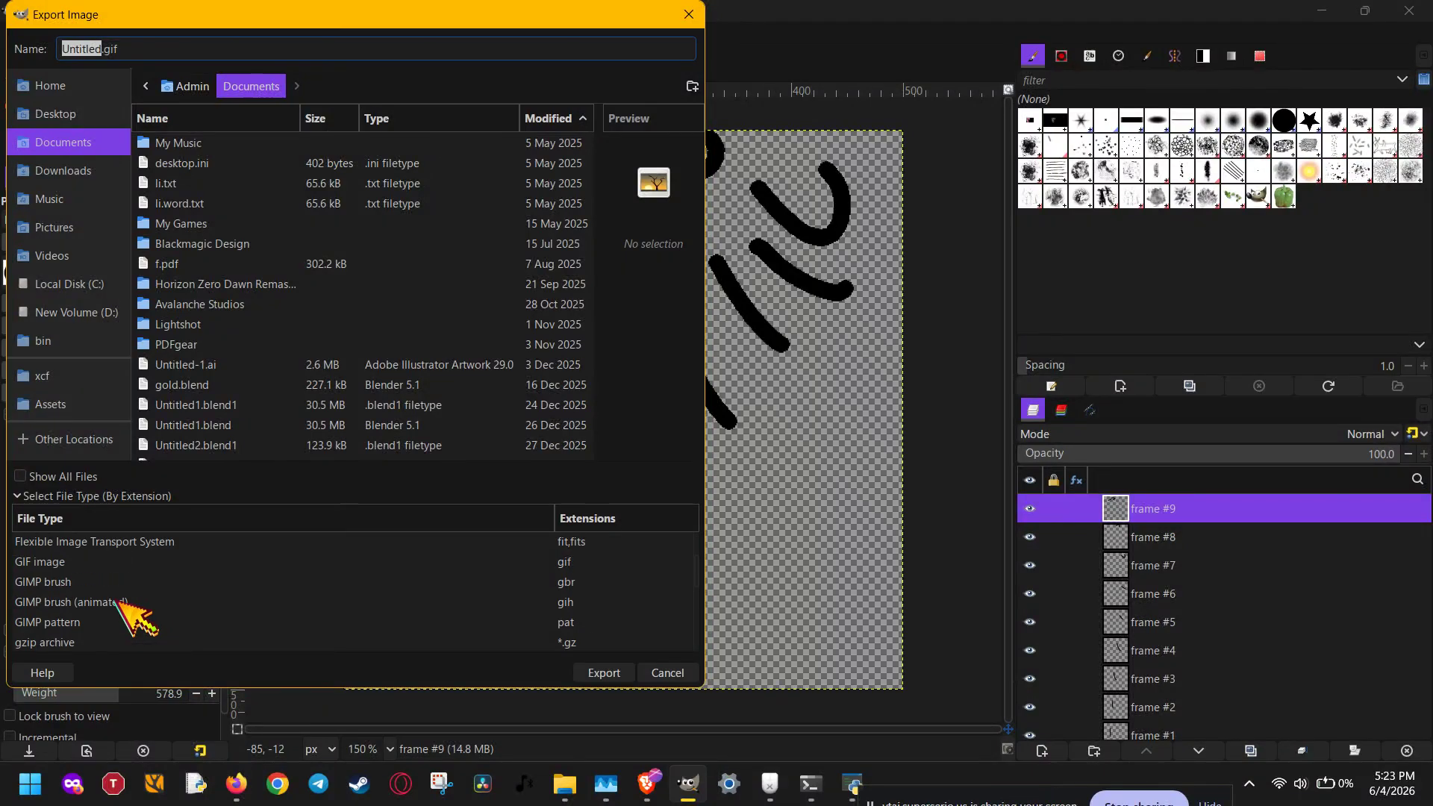
left_click(53, 562)
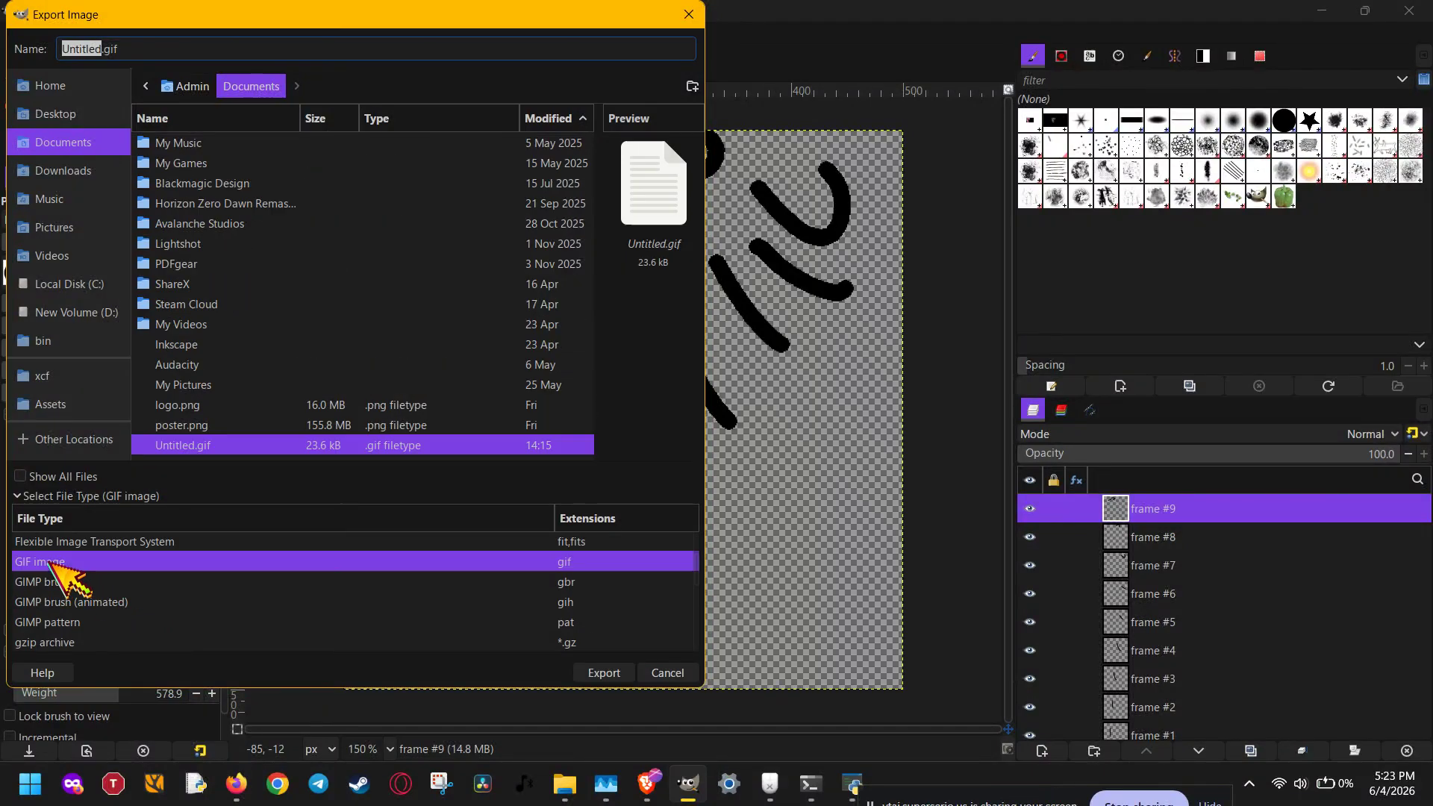
left_click(606, 676)
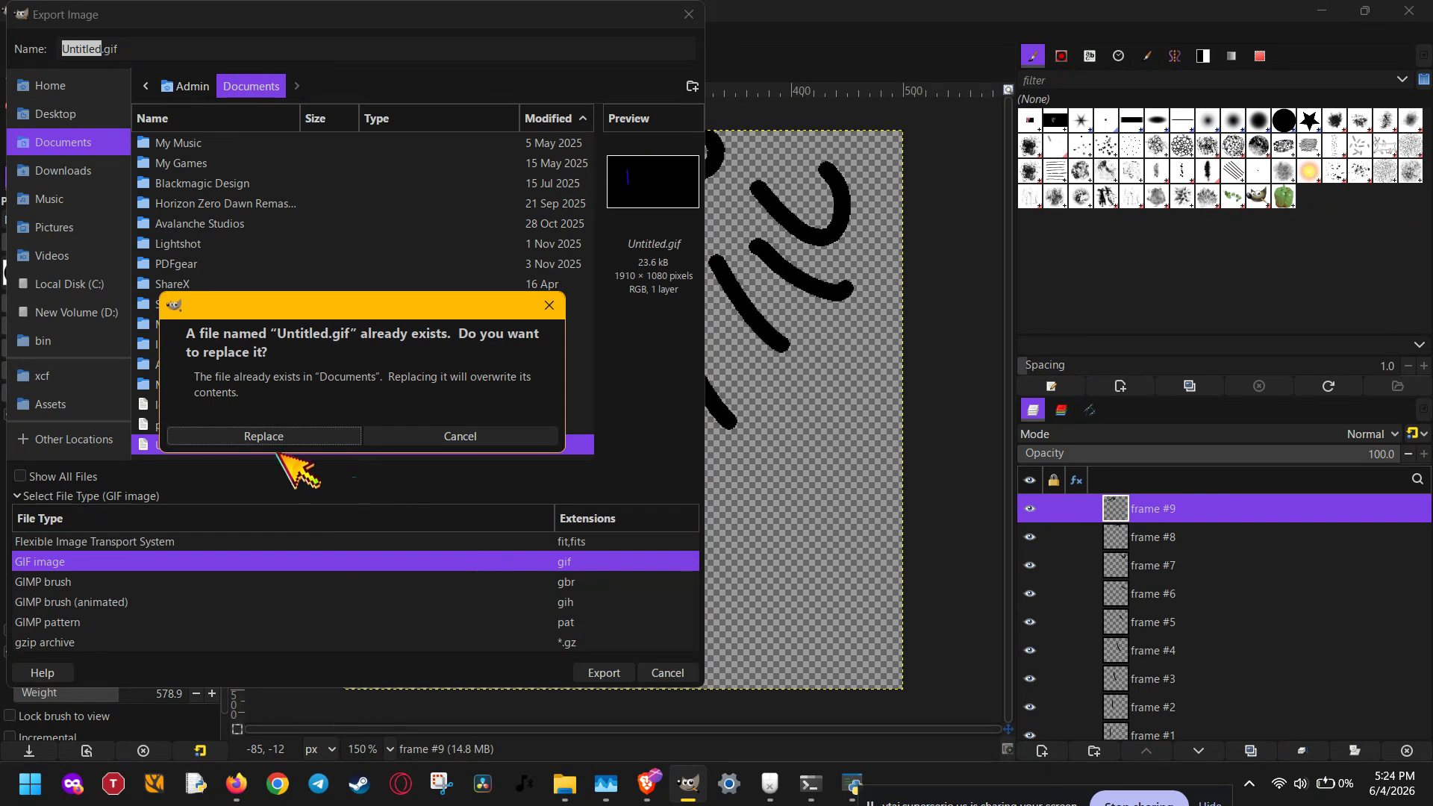
left_click(269, 434)
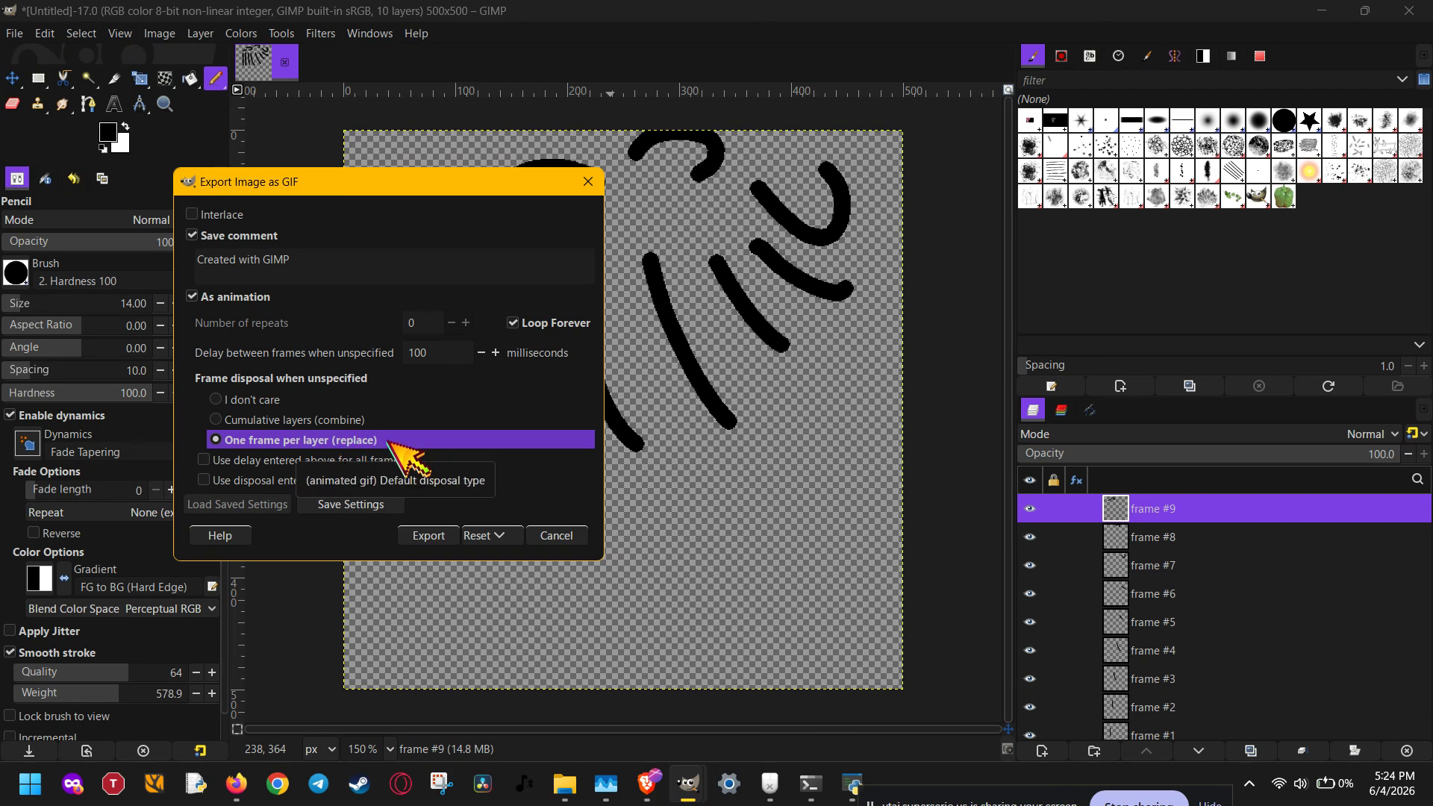
- Set the delay between frames to 111 milliseconds, apply the entered delay and disposal to all frames, and export the GIF
left_click(440, 351)
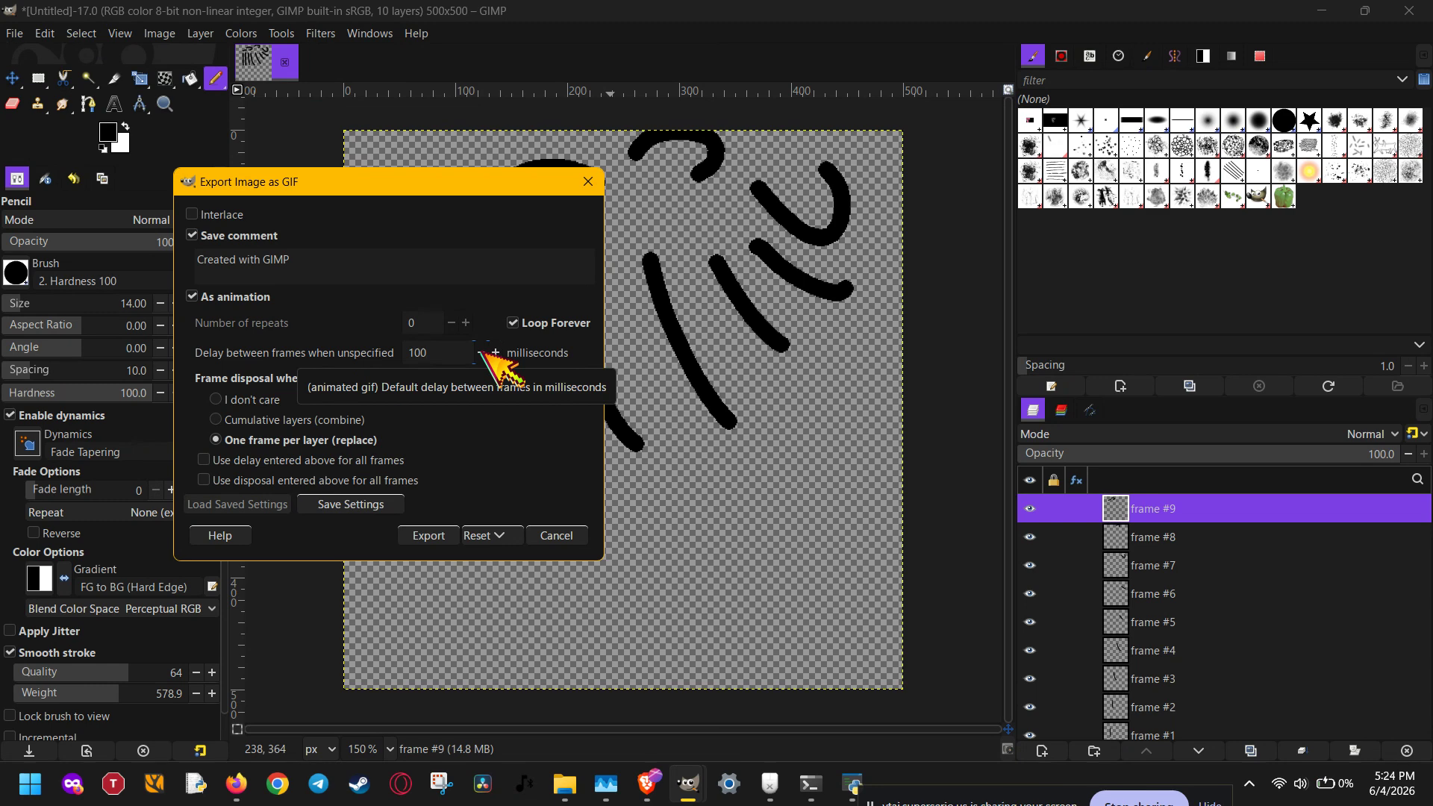
left_click(495, 352)
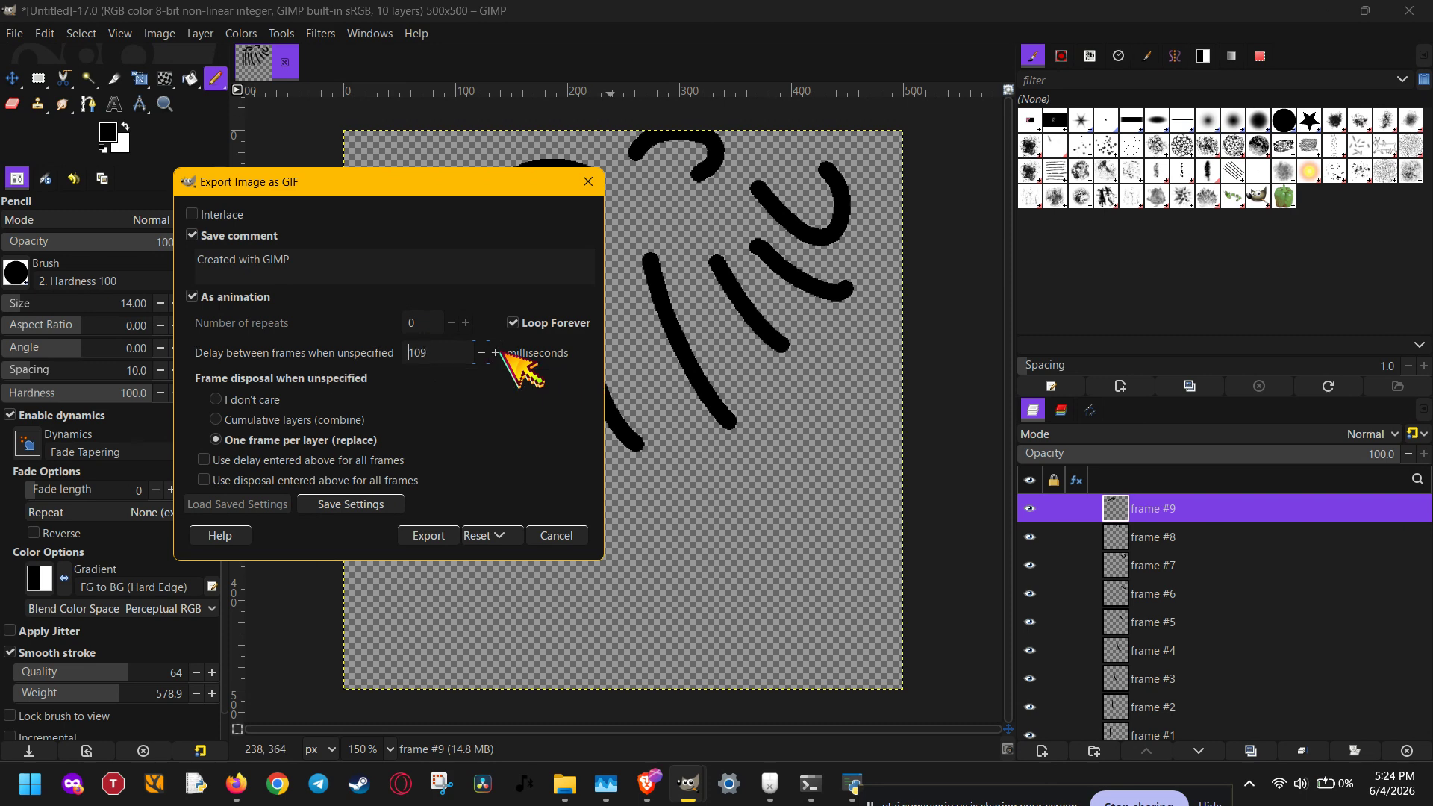
left_click(496, 352)
left_click(495, 352)
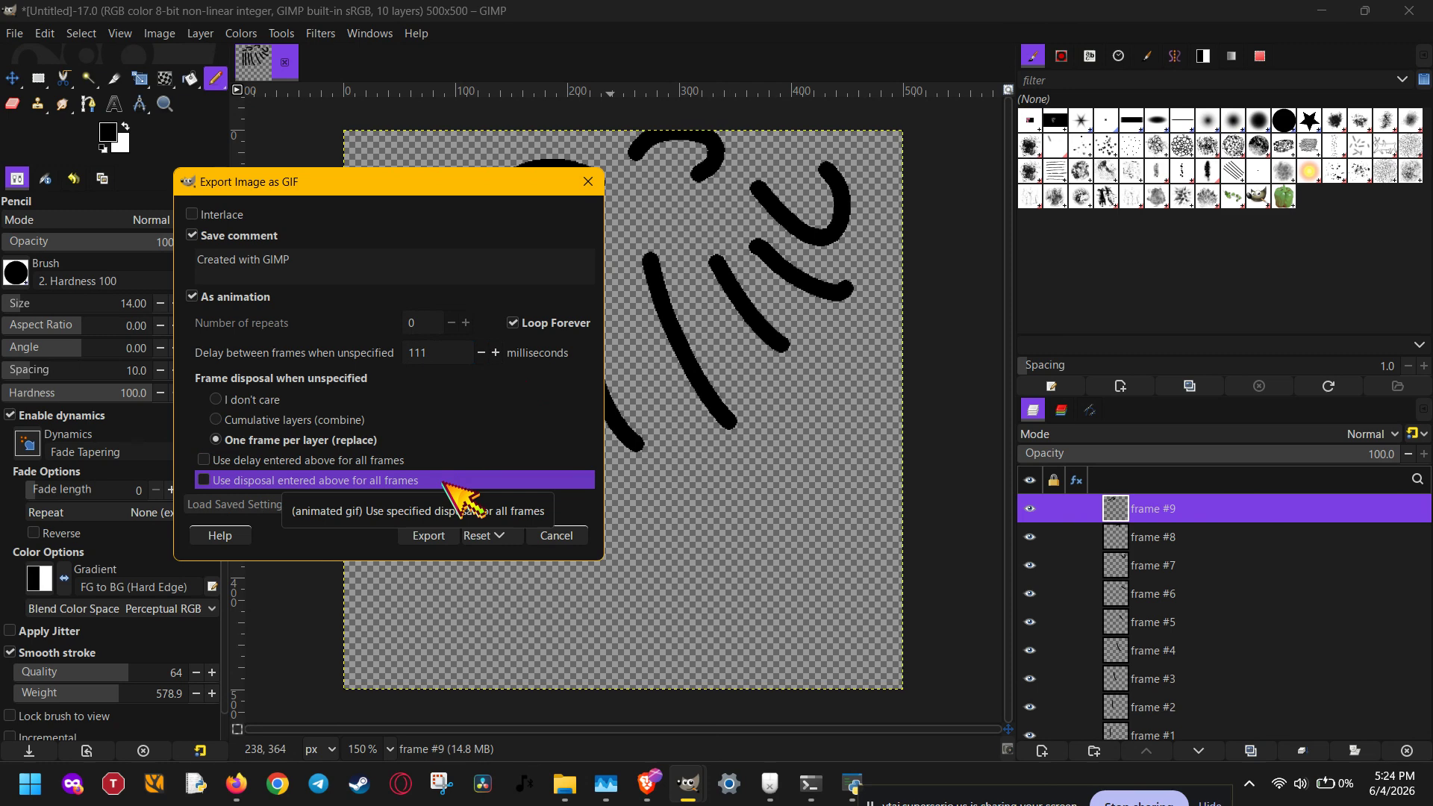
left_click(446, 483)
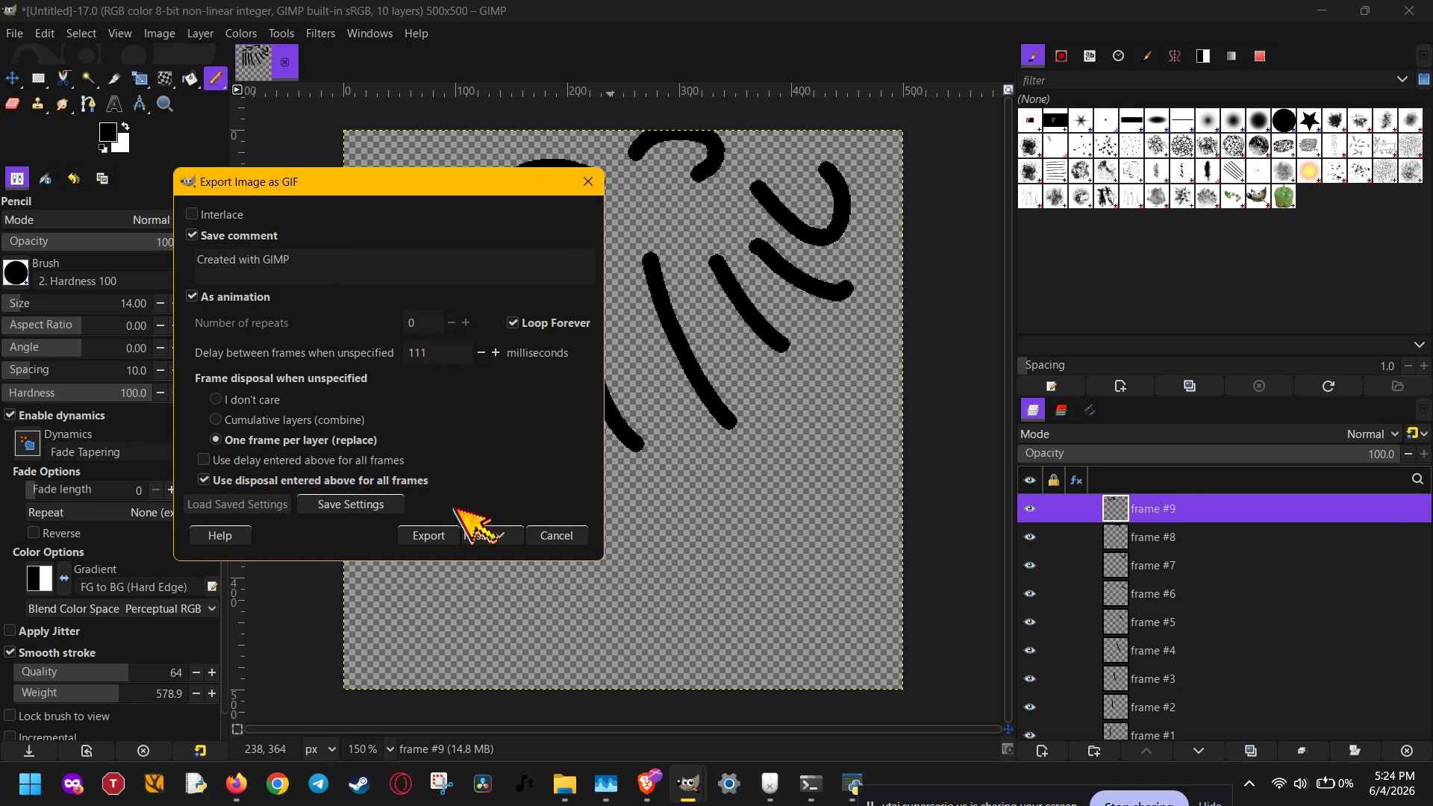
left_click(406, 460)
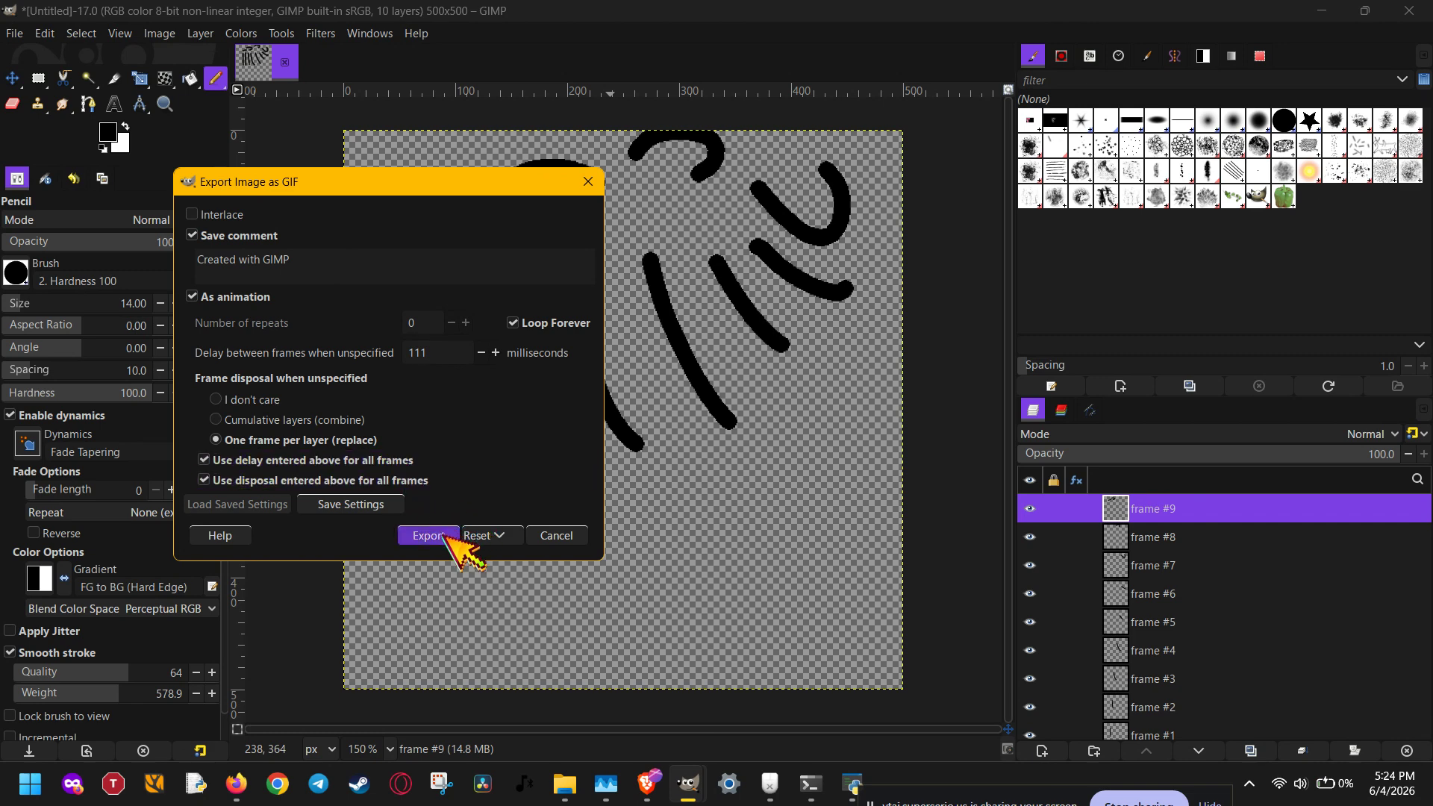
left_click(444, 535)
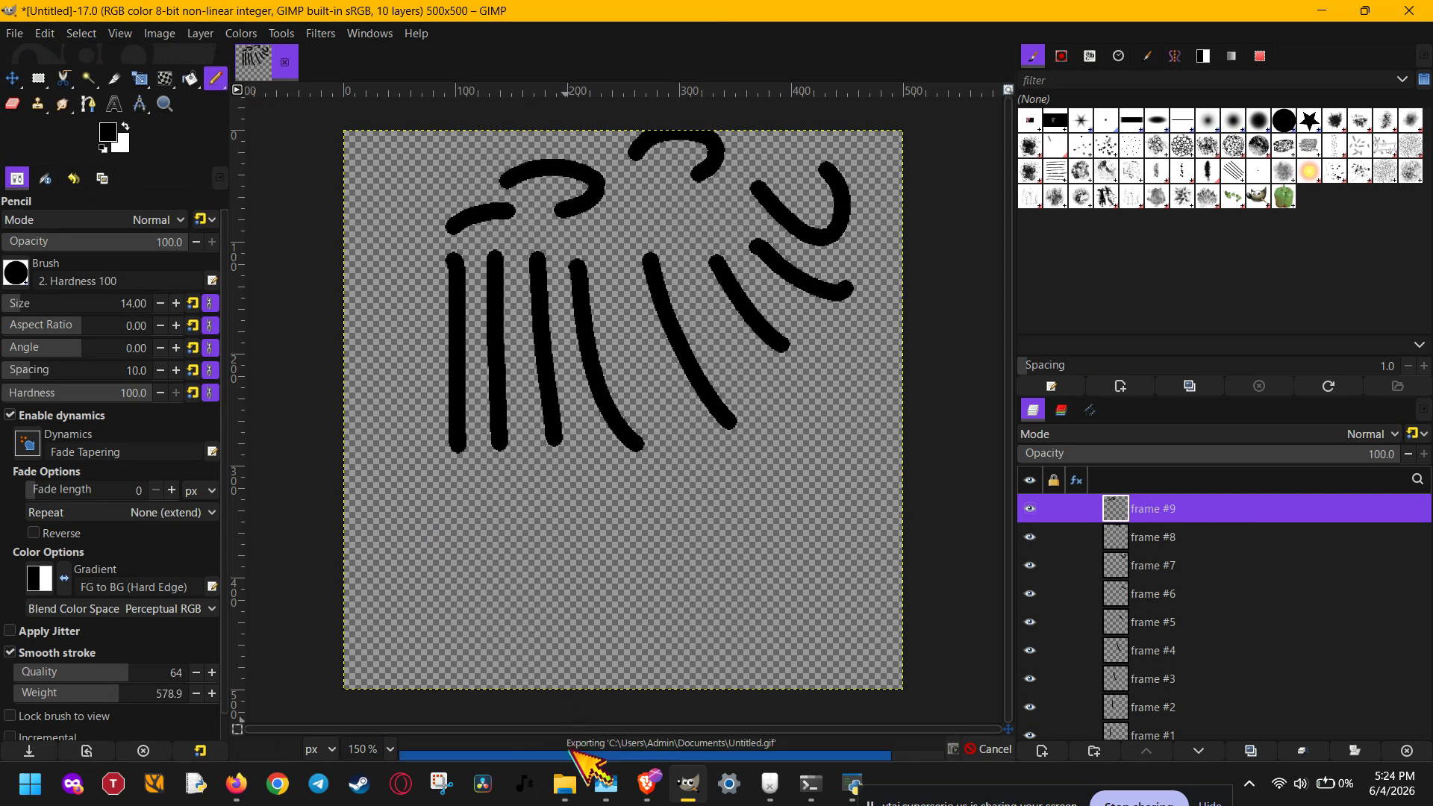
- Switch to File Explorer and look through the Desktop folder for the exported GIF
left_click(573, 789)
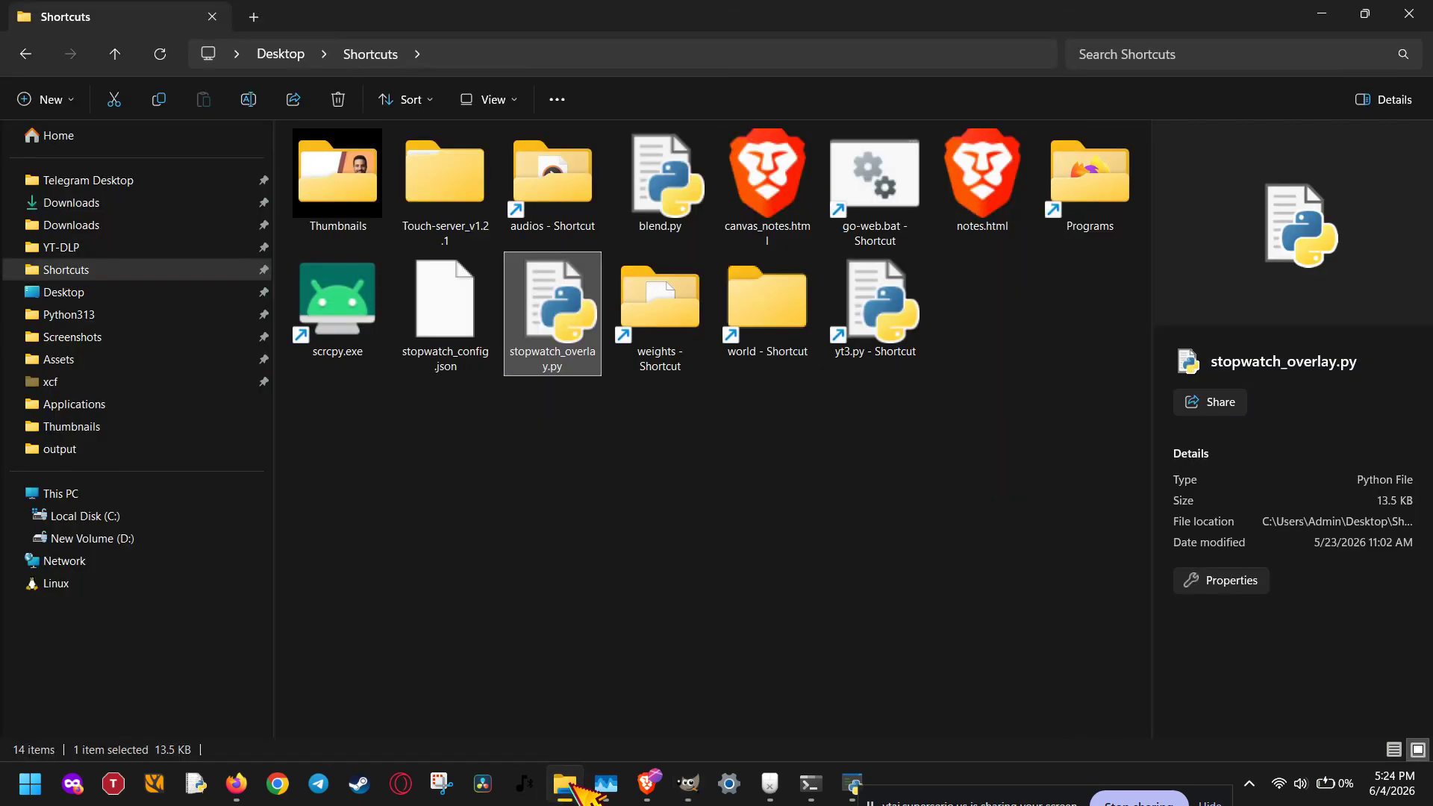
left_click(76, 314)
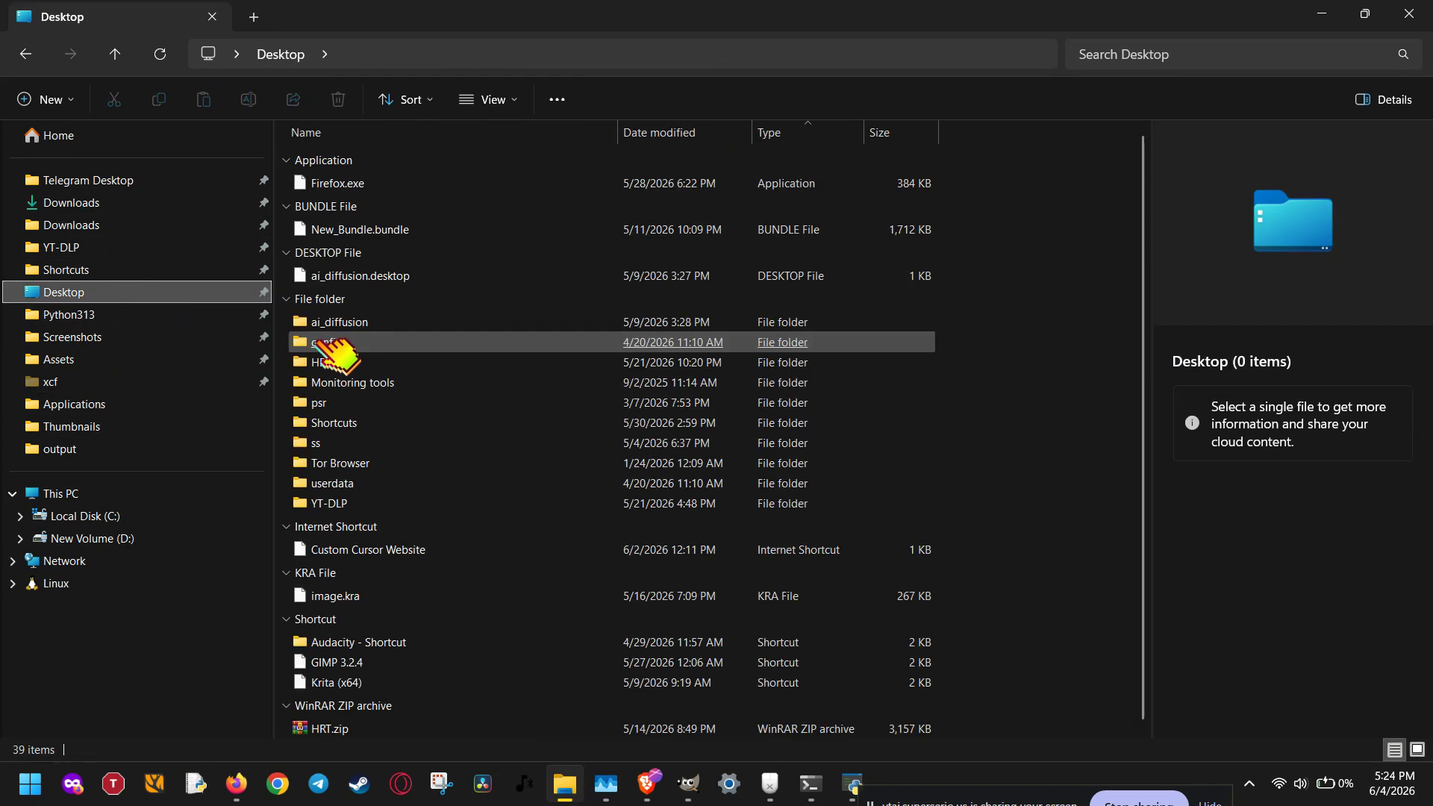
left_click(347, 452)
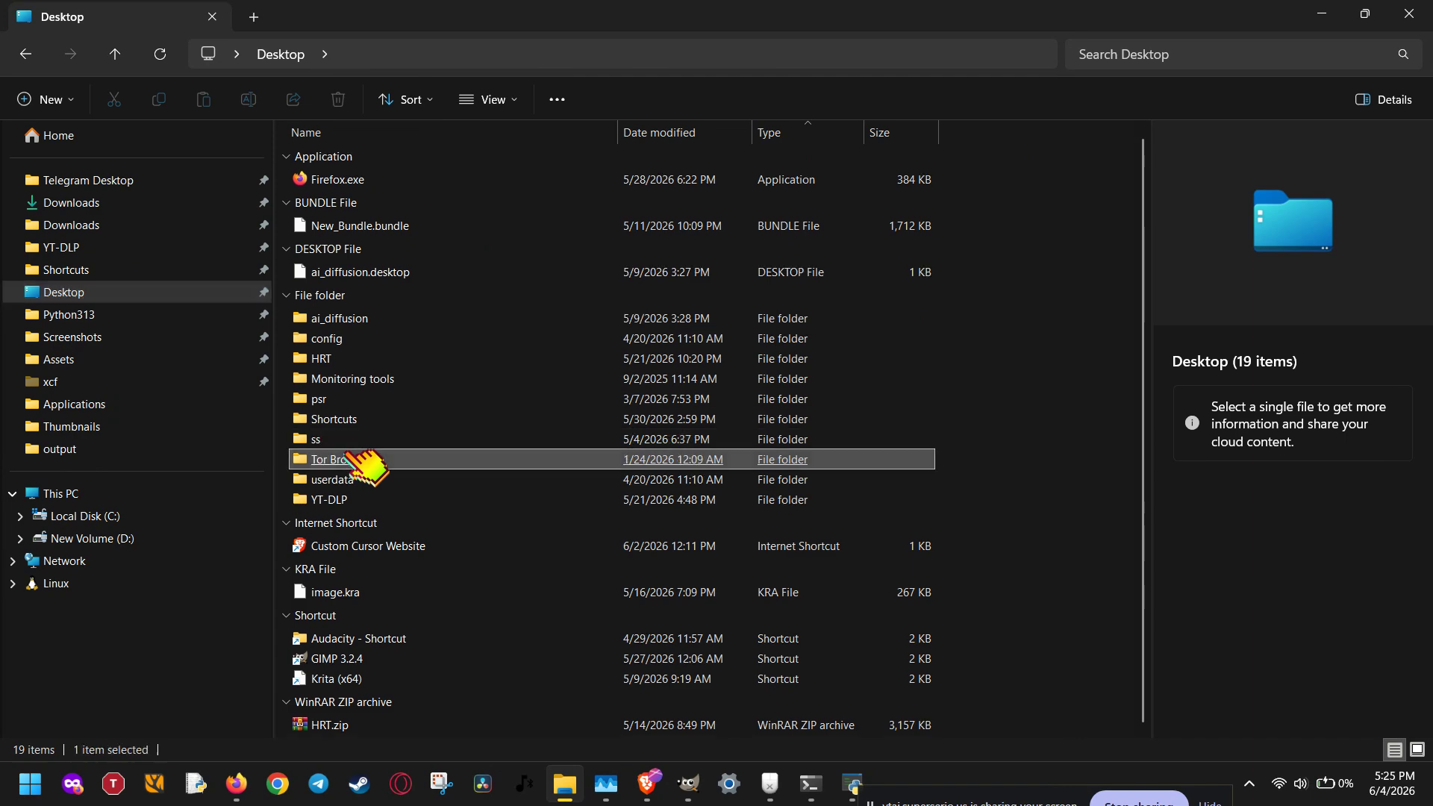
left_click(349, 443)
left_click(348, 405)
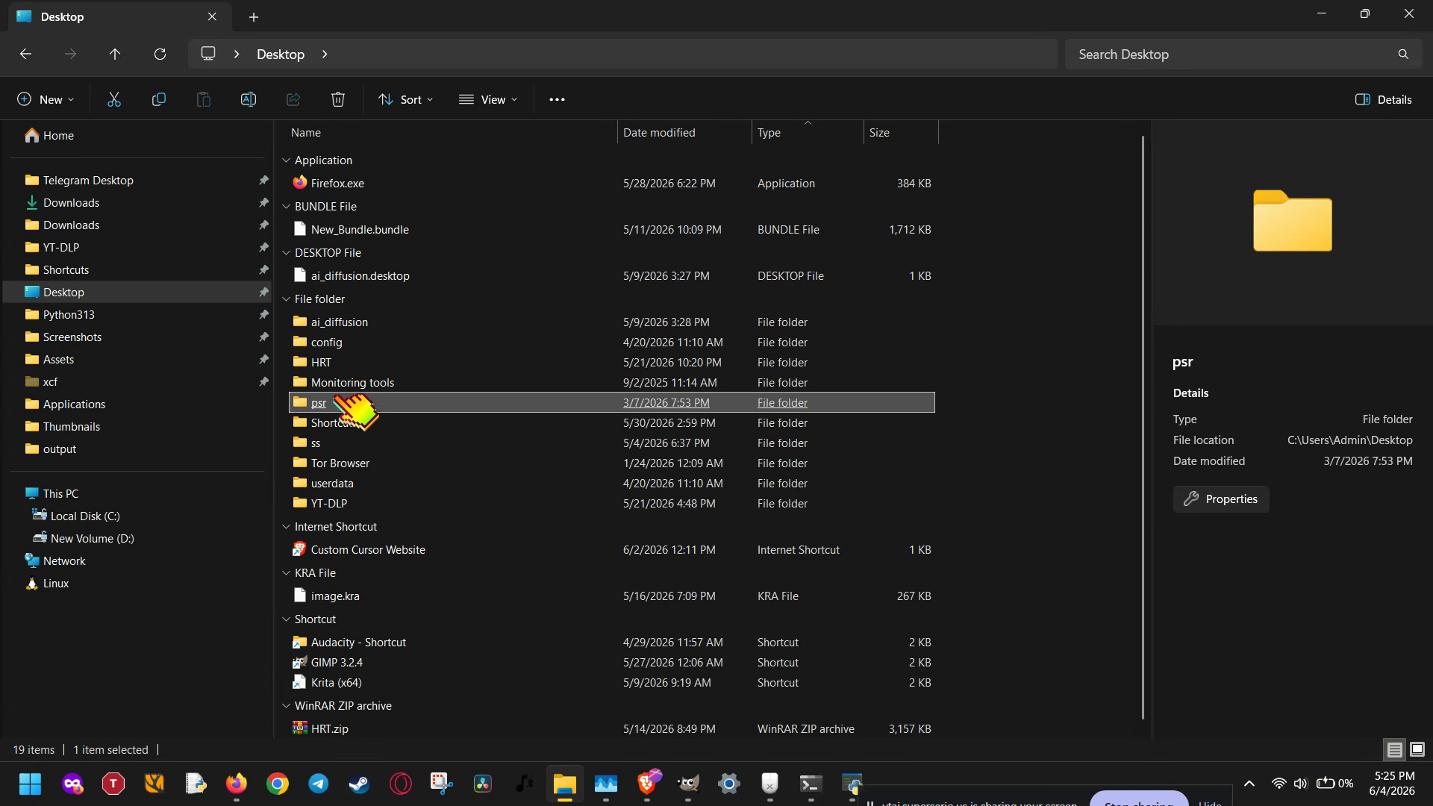
- Go to Users > Admin > Documents on Local Disk (C:) and open Untitled.gif to view the exported animation
left_click(120, 516)
double_click(339, 343)
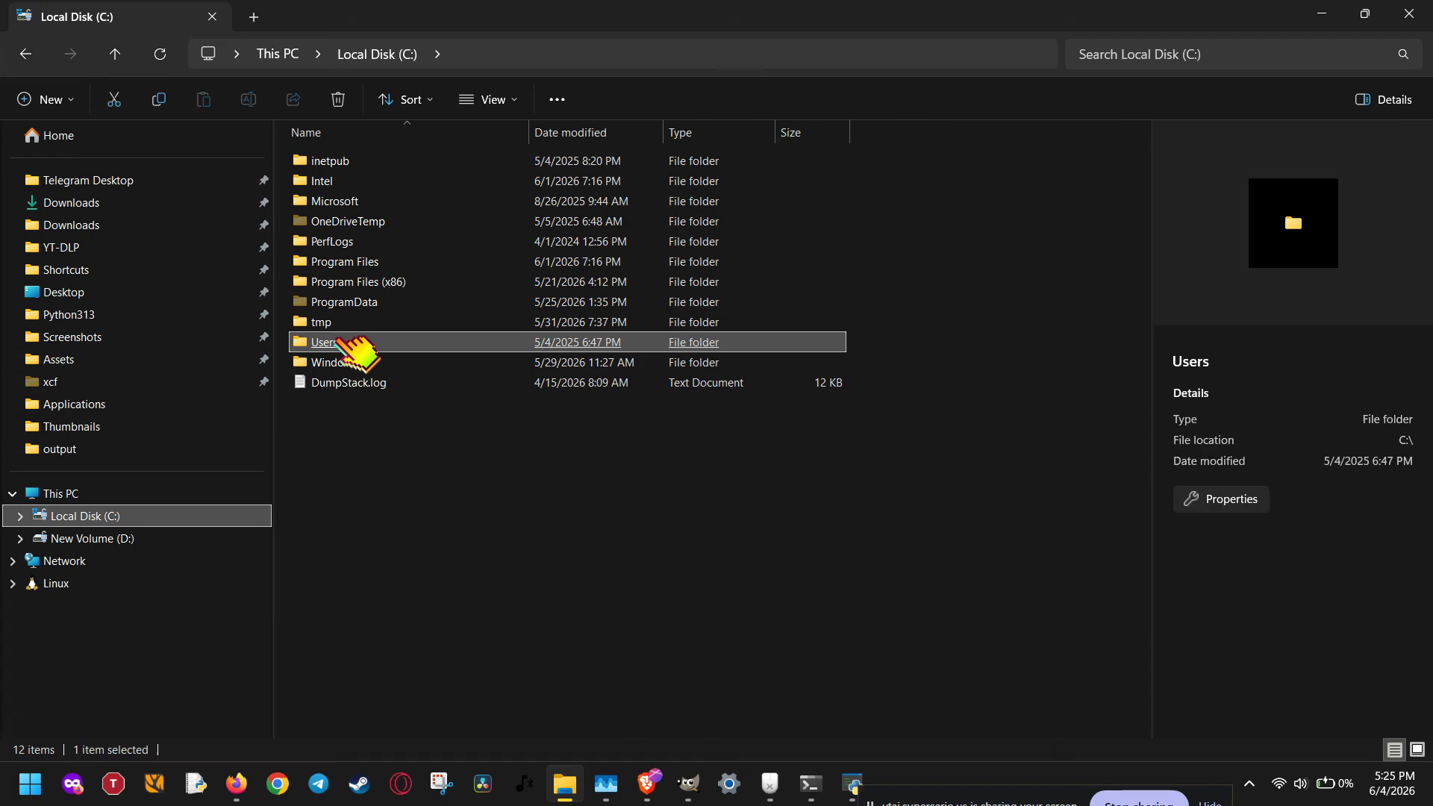
double_click(367, 159)
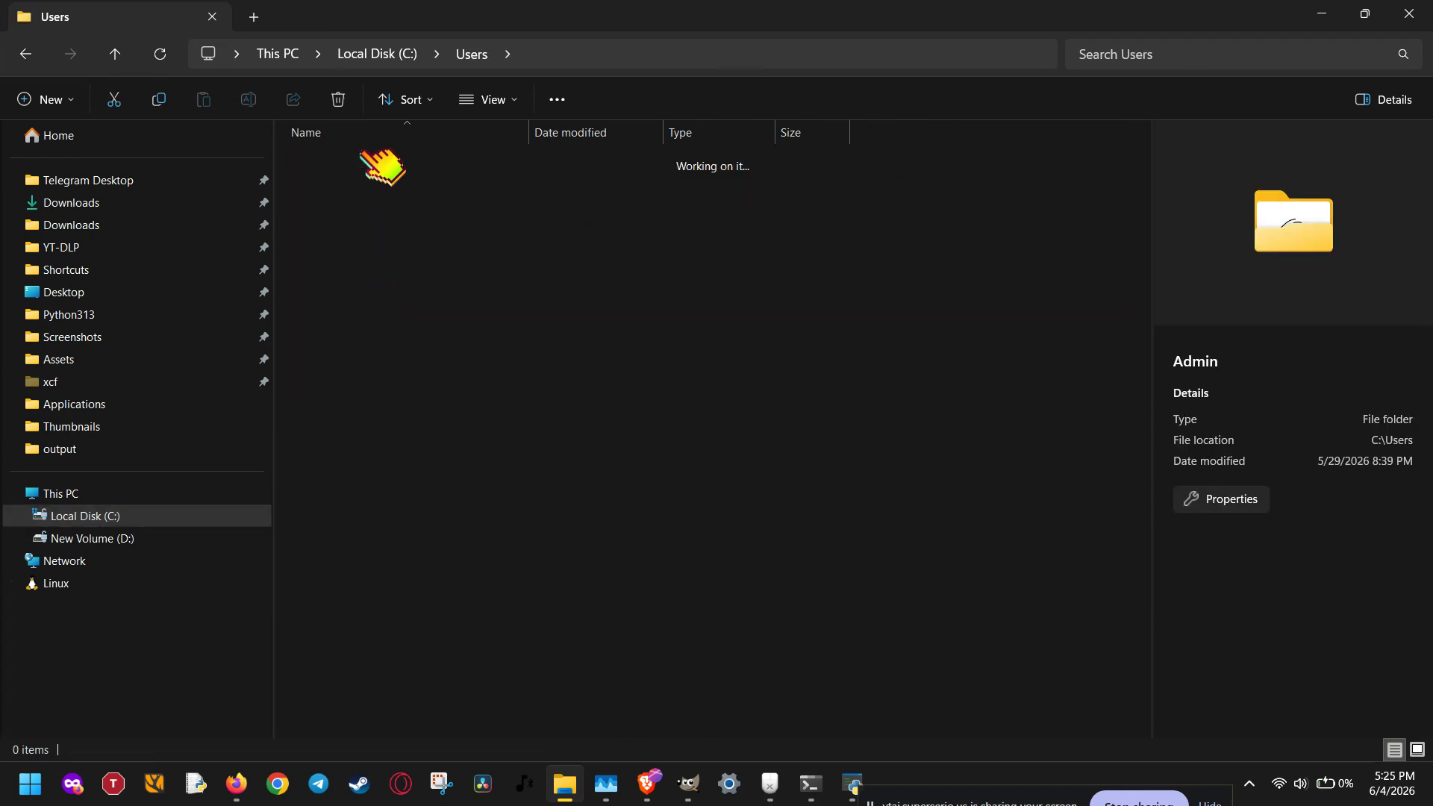
double_click(371, 463)
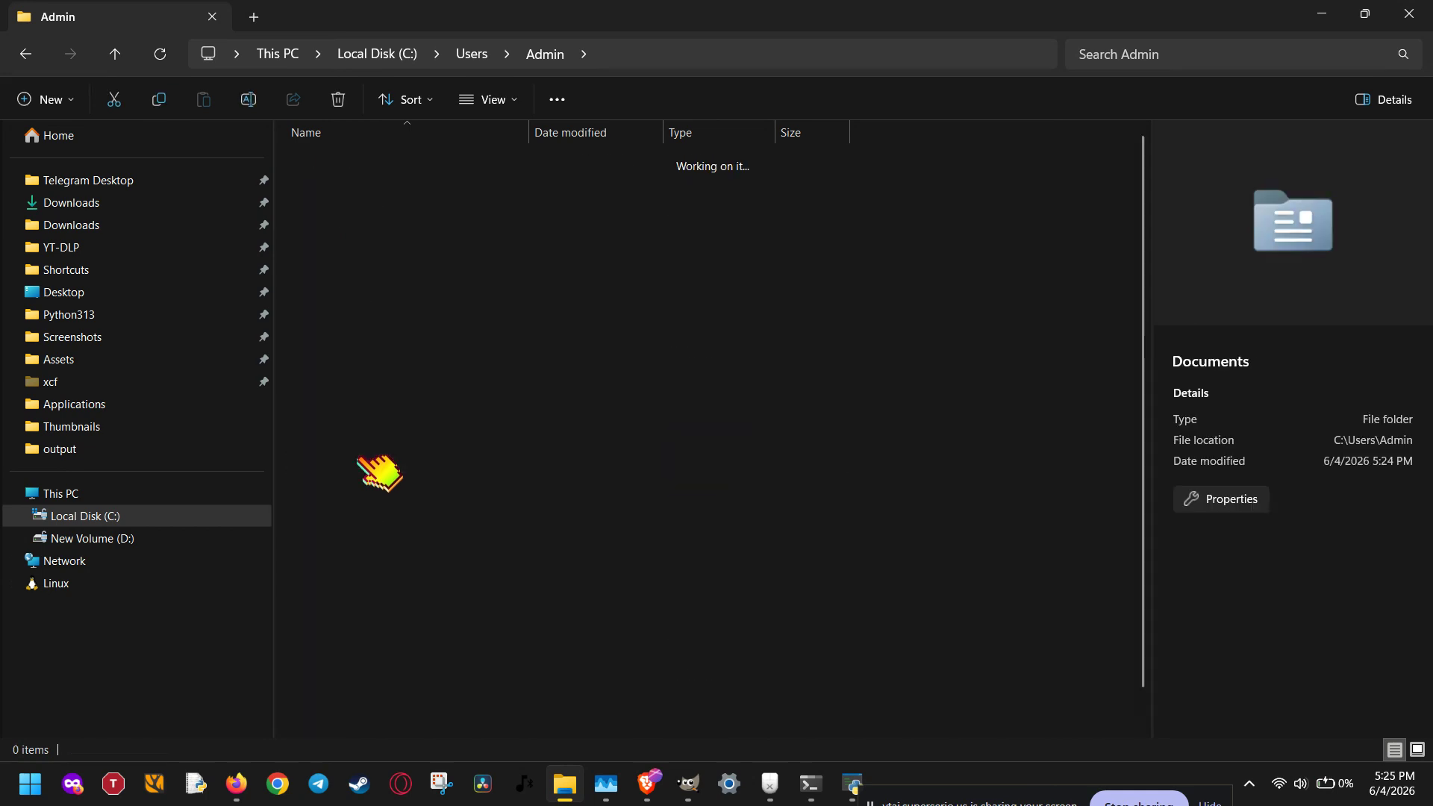
left_click(368, 461)
scroll(376, 522, "down", 1)
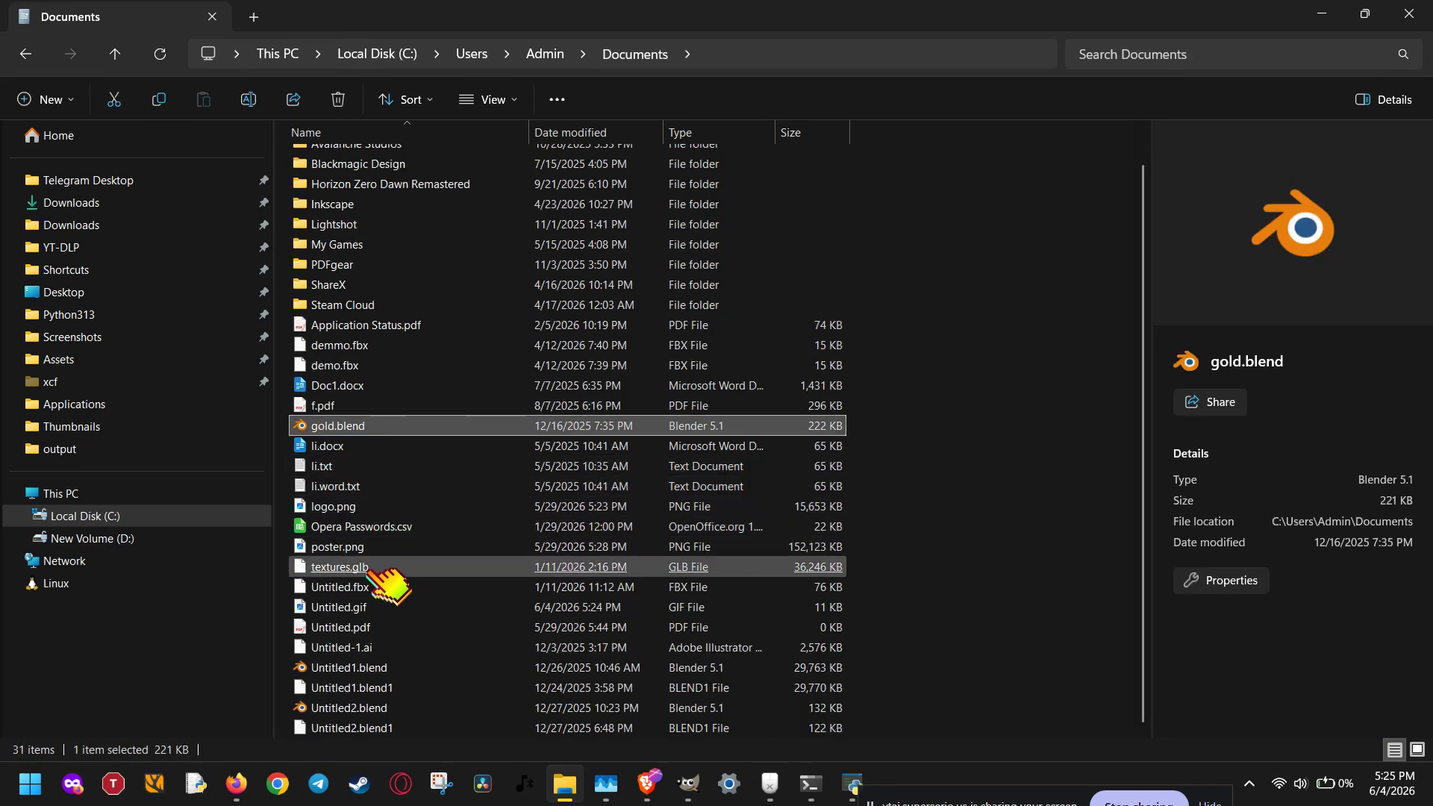
double_click(378, 608)
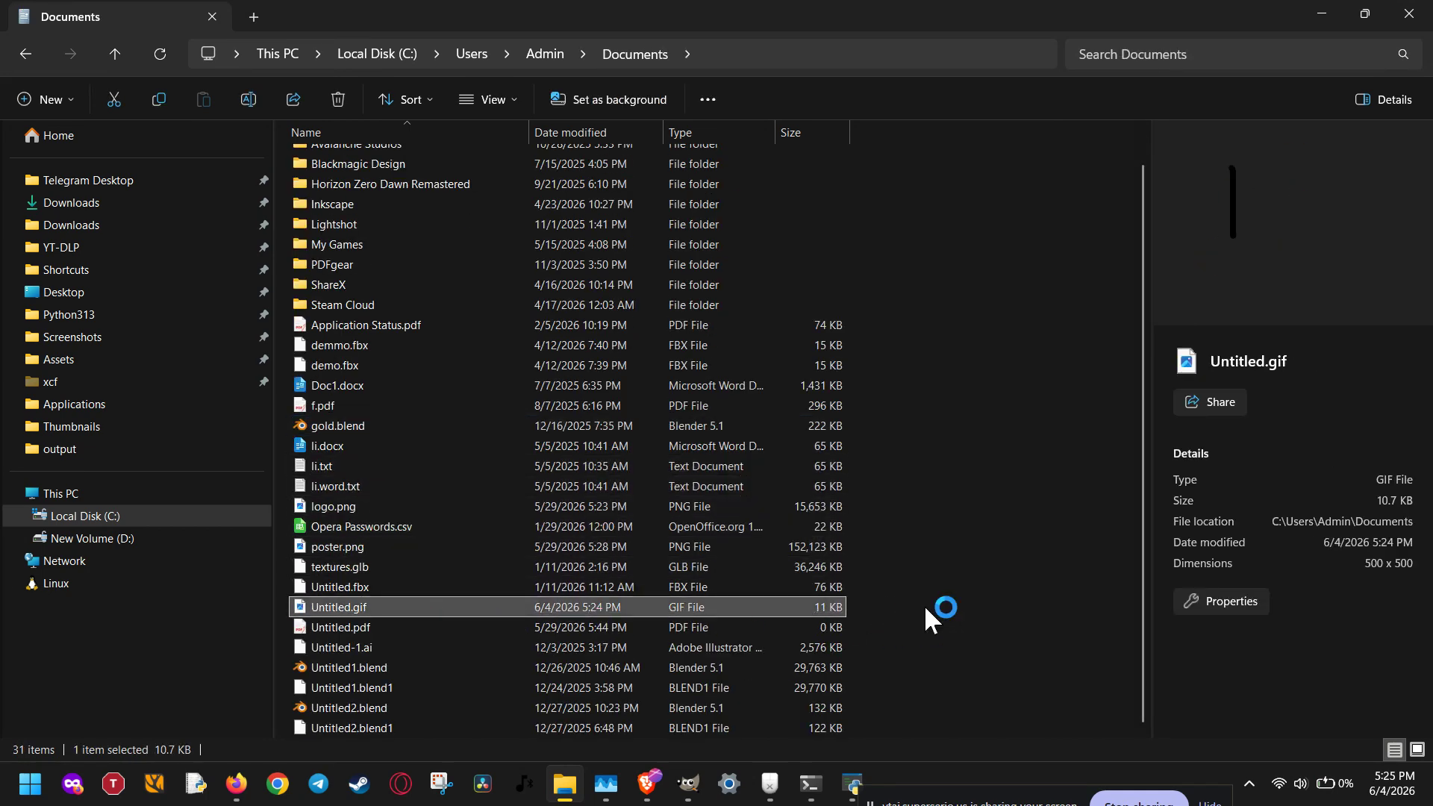